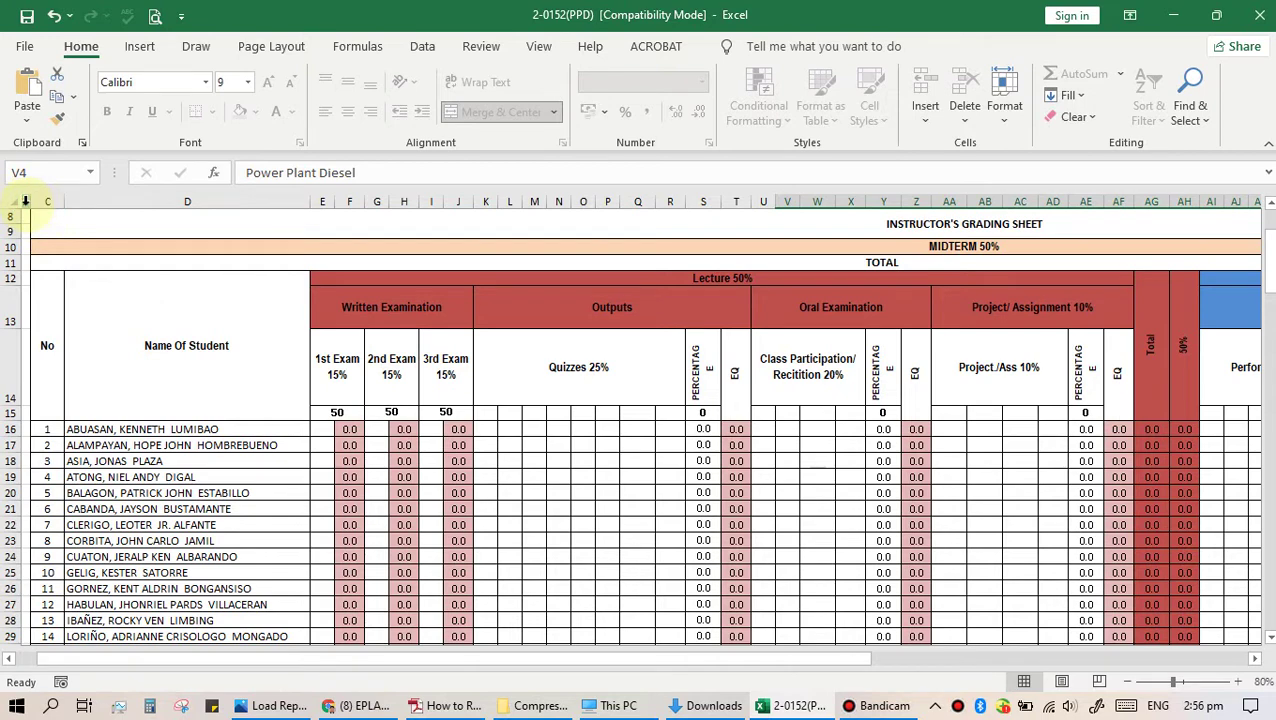
Try to extend column B over the adjacent columns of the grading sheet.
{"action": "left_click", "coordinate": [26, 201]}
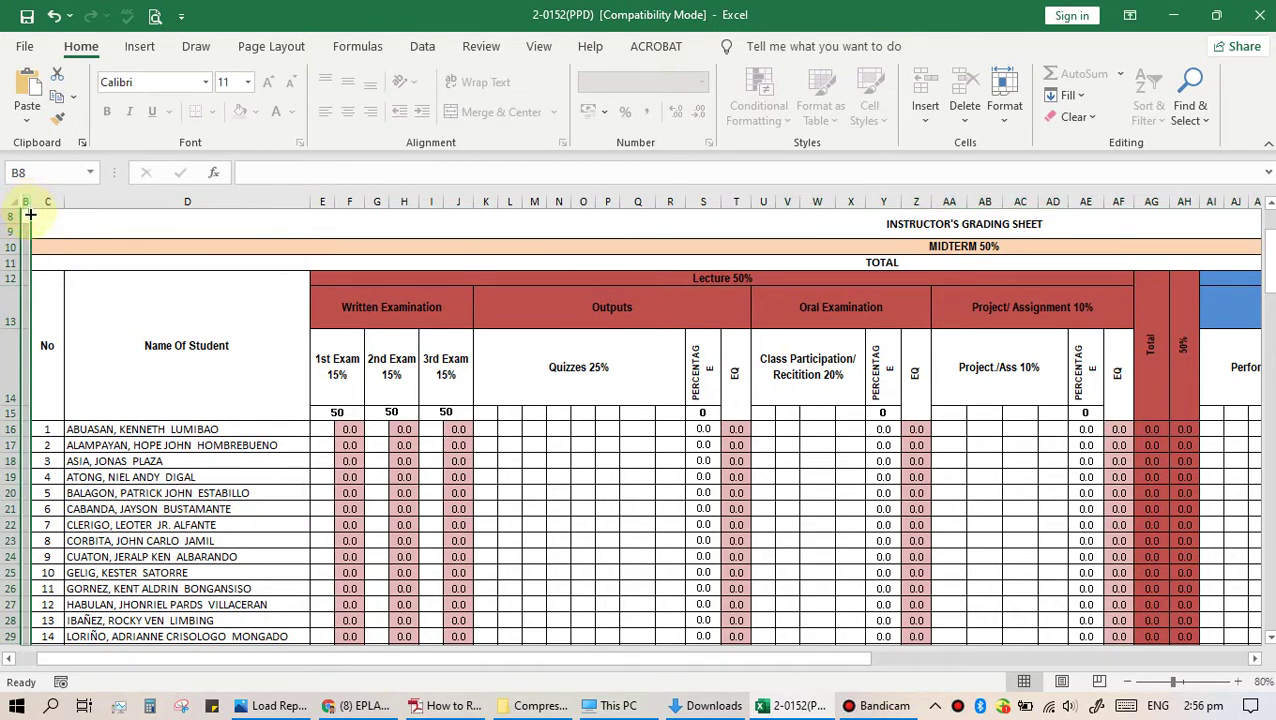
{"action": "left_click_drag", "start_coordinate": [30, 214], "coordinate": [115, 227]}
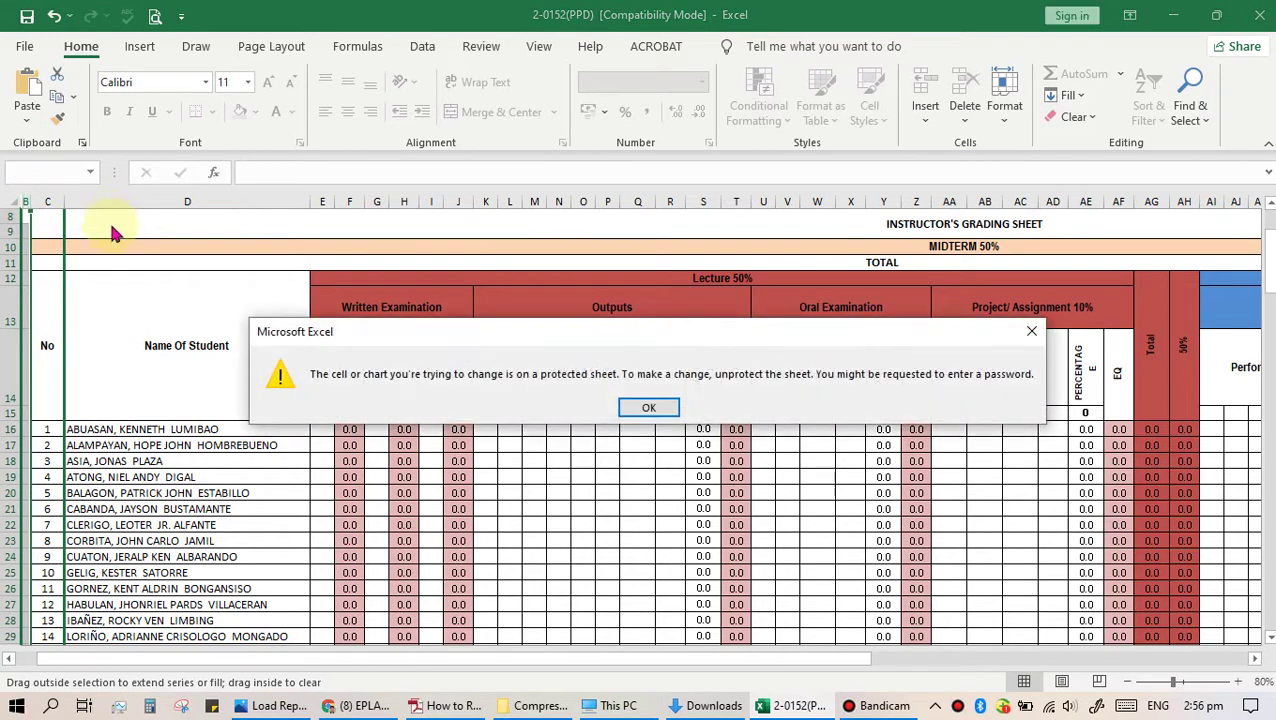
{"action": "left_click", "coordinate": [650, 410]}
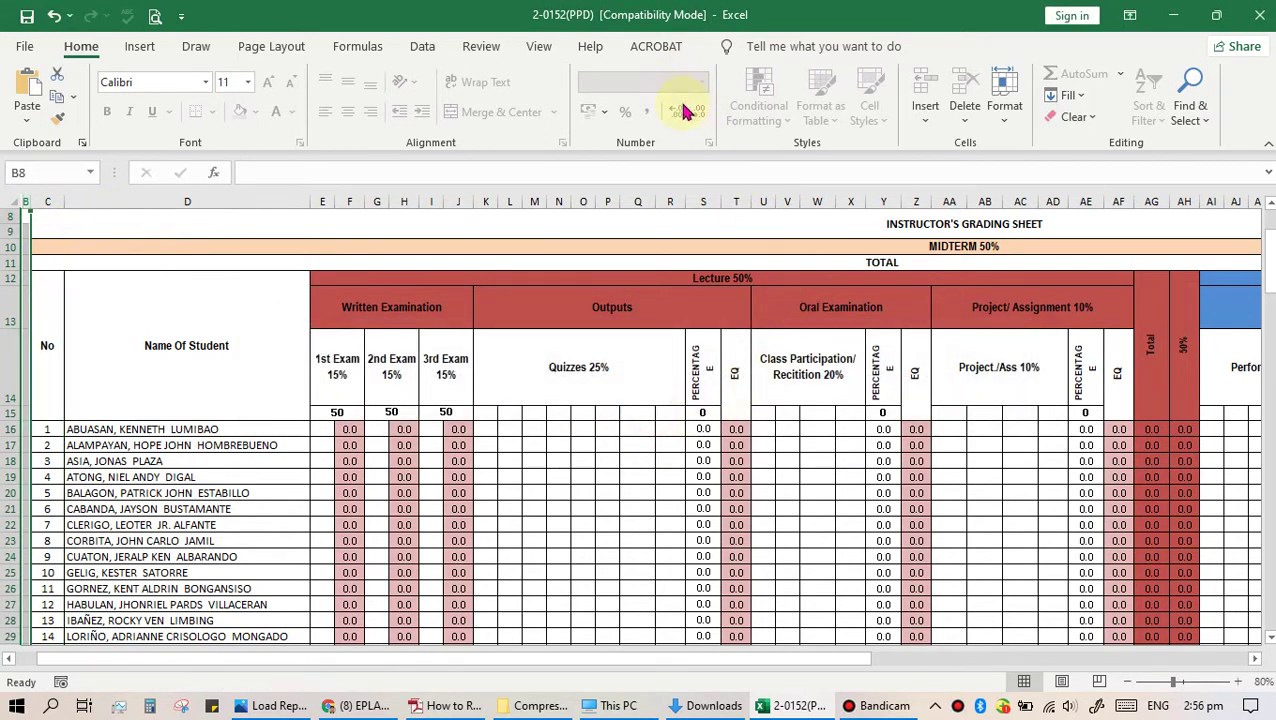
Remove the protection from the grading worksheet.
{"action": "left_click", "coordinate": [482, 50]}
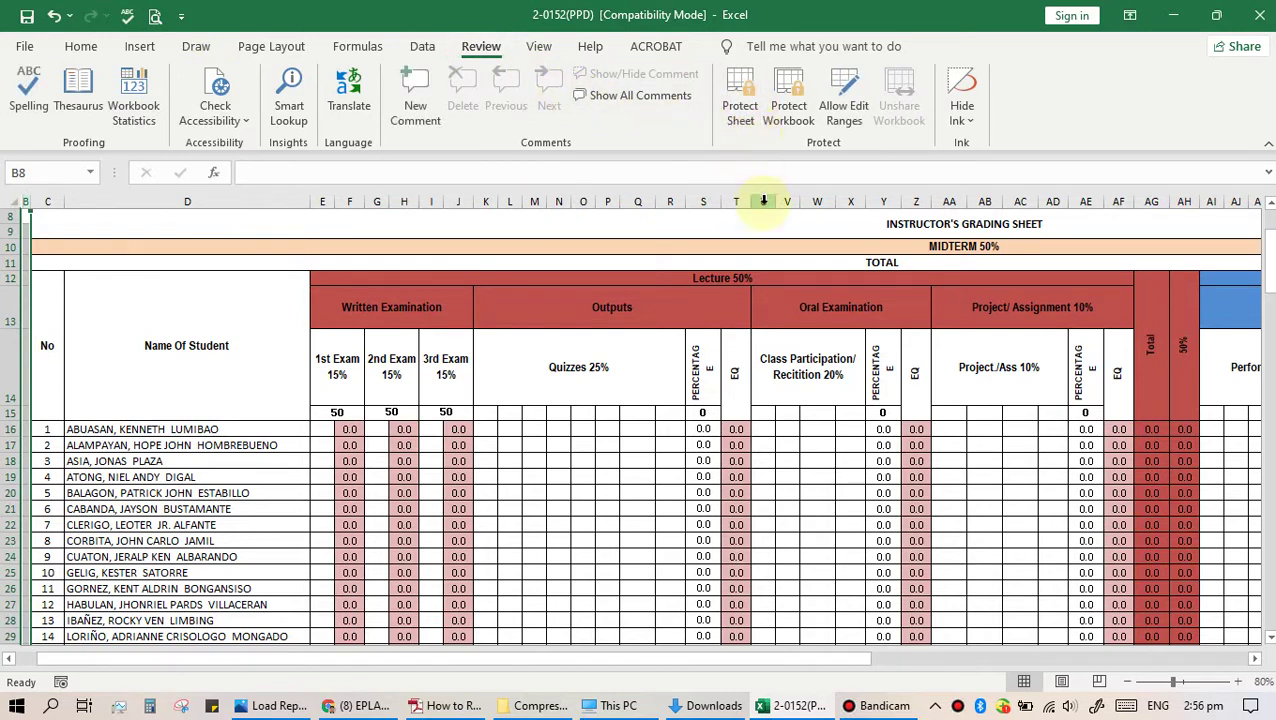
{"action": "left_click", "coordinate": [81, 46]}
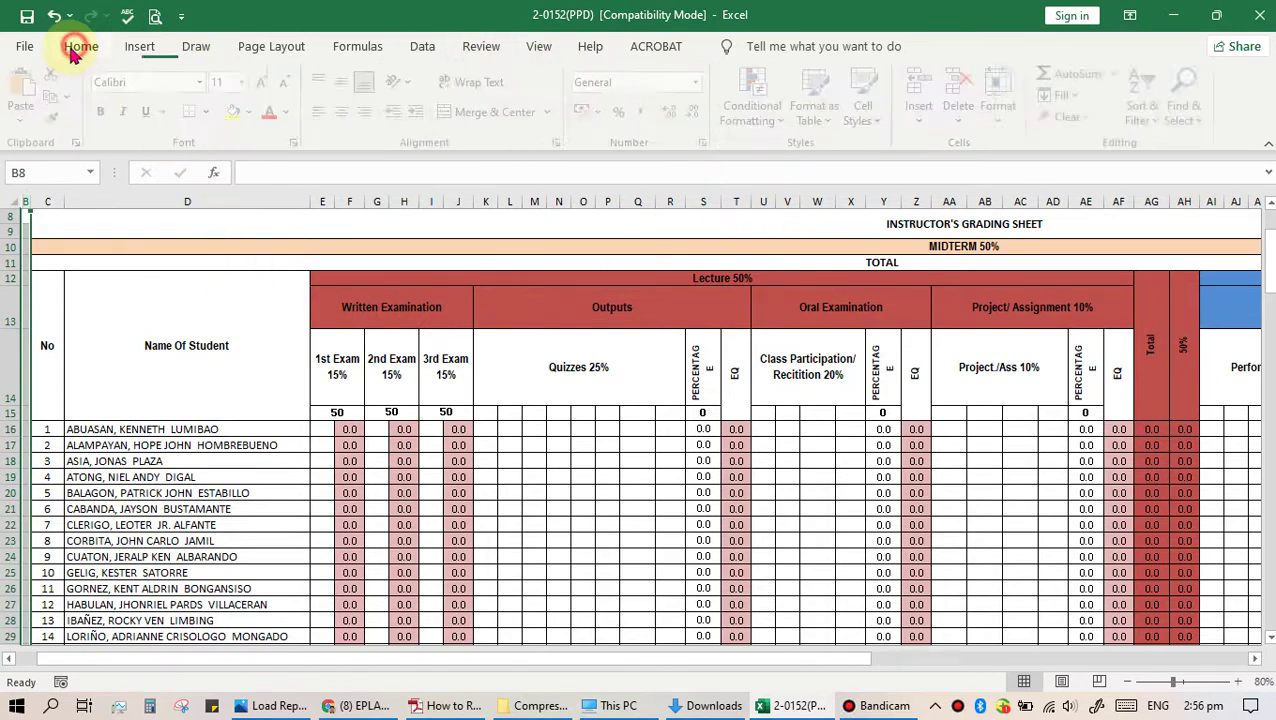
{"action": "left_click", "coordinate": [94, 228]}
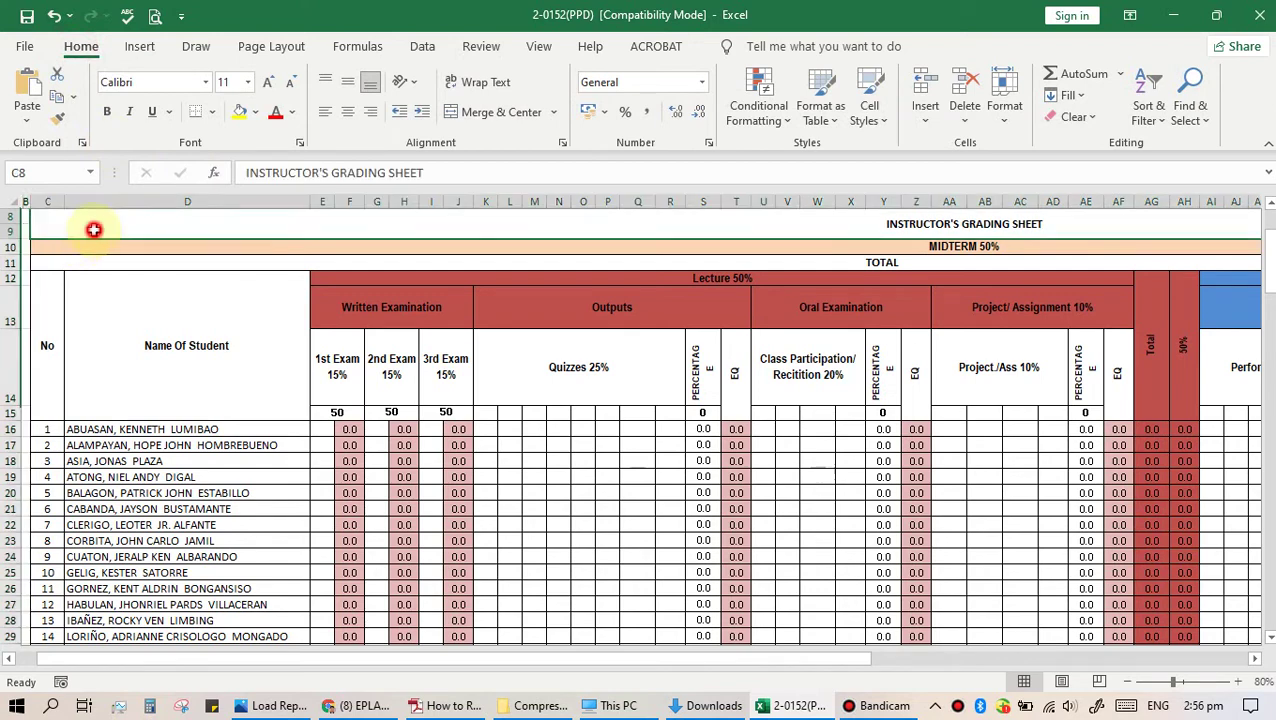
Reveal column A with the student ID numbers by widening it, and collapse column B to zero width.
{"action": "left_click_drag", "start_coordinate": [31, 203], "coordinate": [251, 204]}
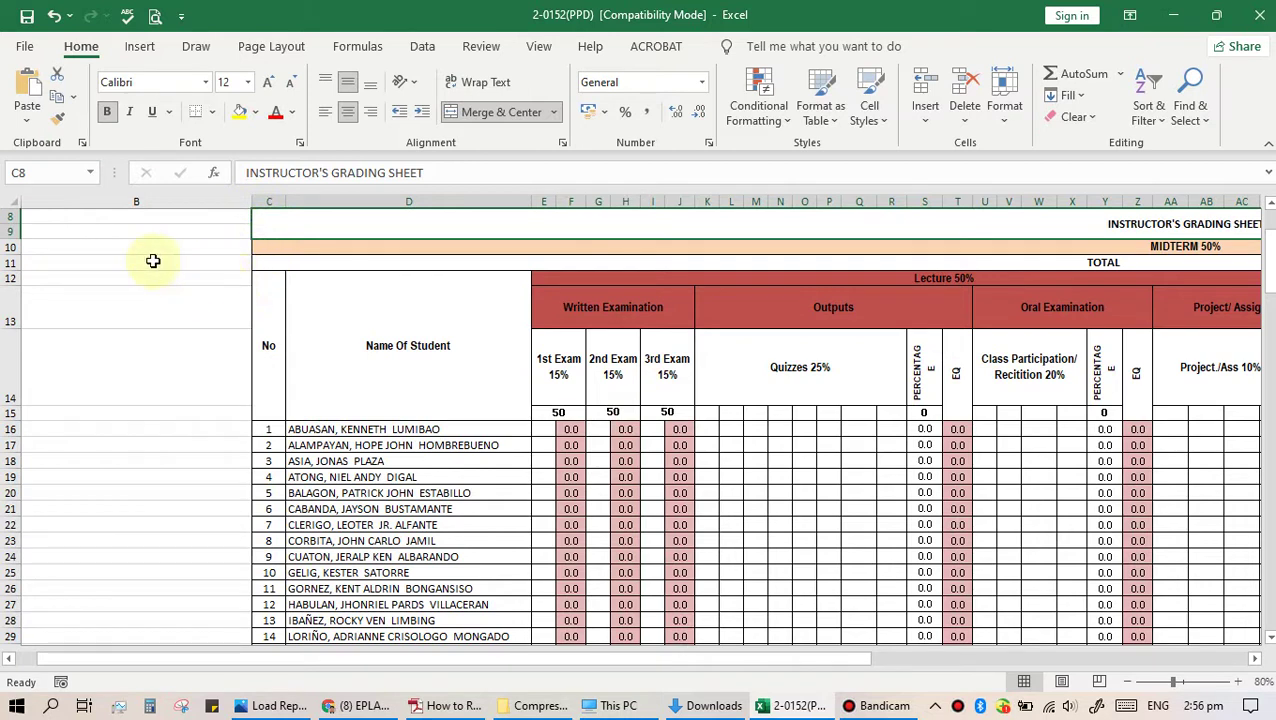
{"action": "left_click_drag", "start_coordinate": [24, 202], "coordinate": [143, 201]}
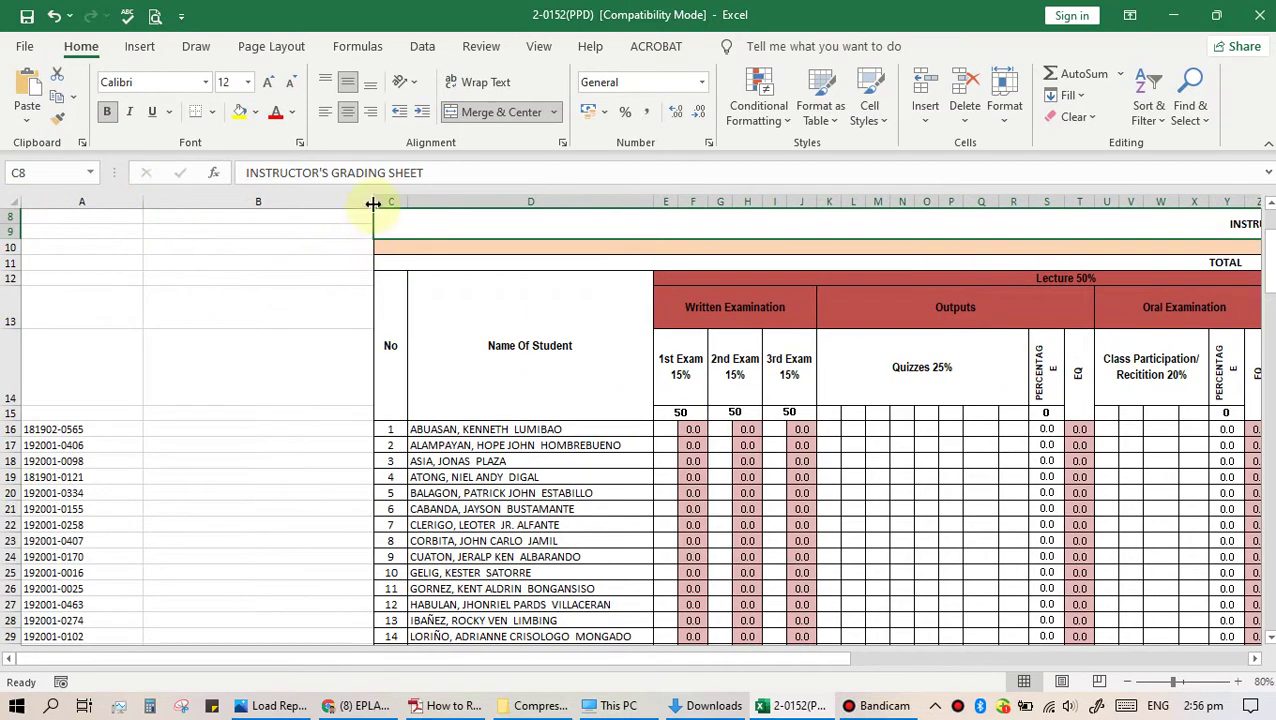
{"action": "left_click_drag", "start_coordinate": [373, 204], "coordinate": [142, 228]}
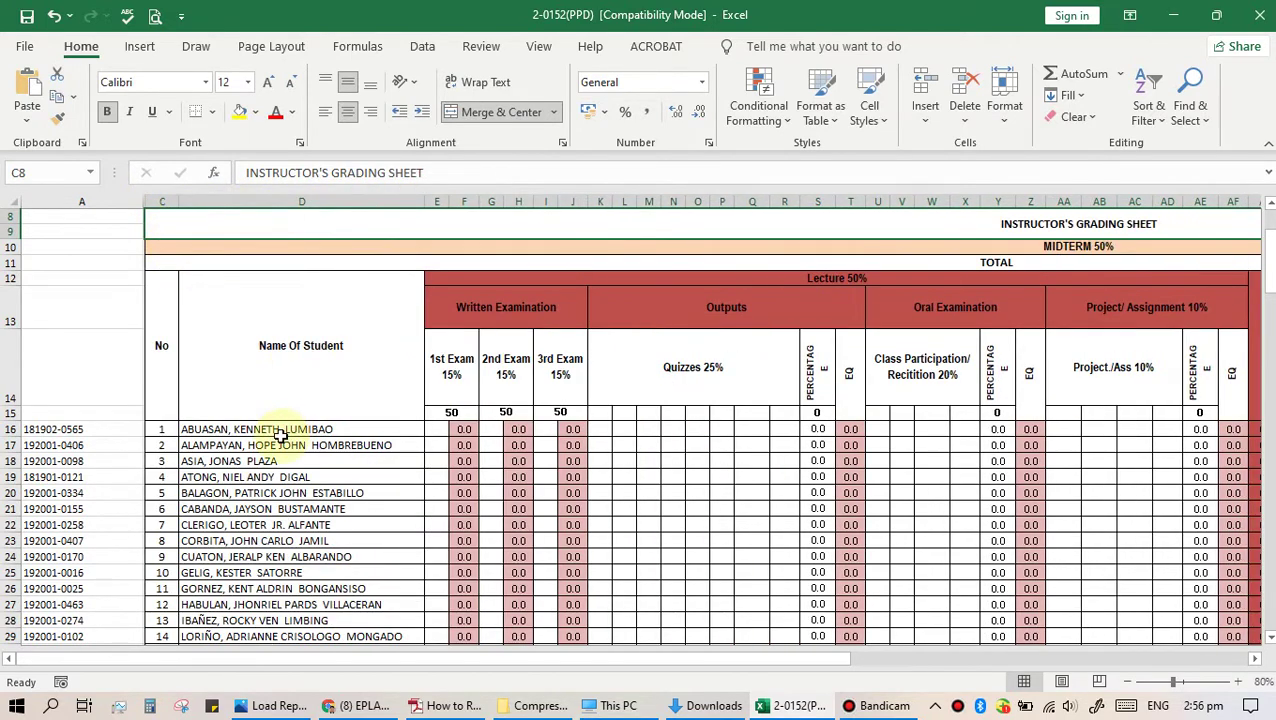
Insert a blank column before the student ID column and widen it.
{"action": "scroll", "coordinate": [307, 426], "scroll_direction": "down", "scroll_amount": 4}
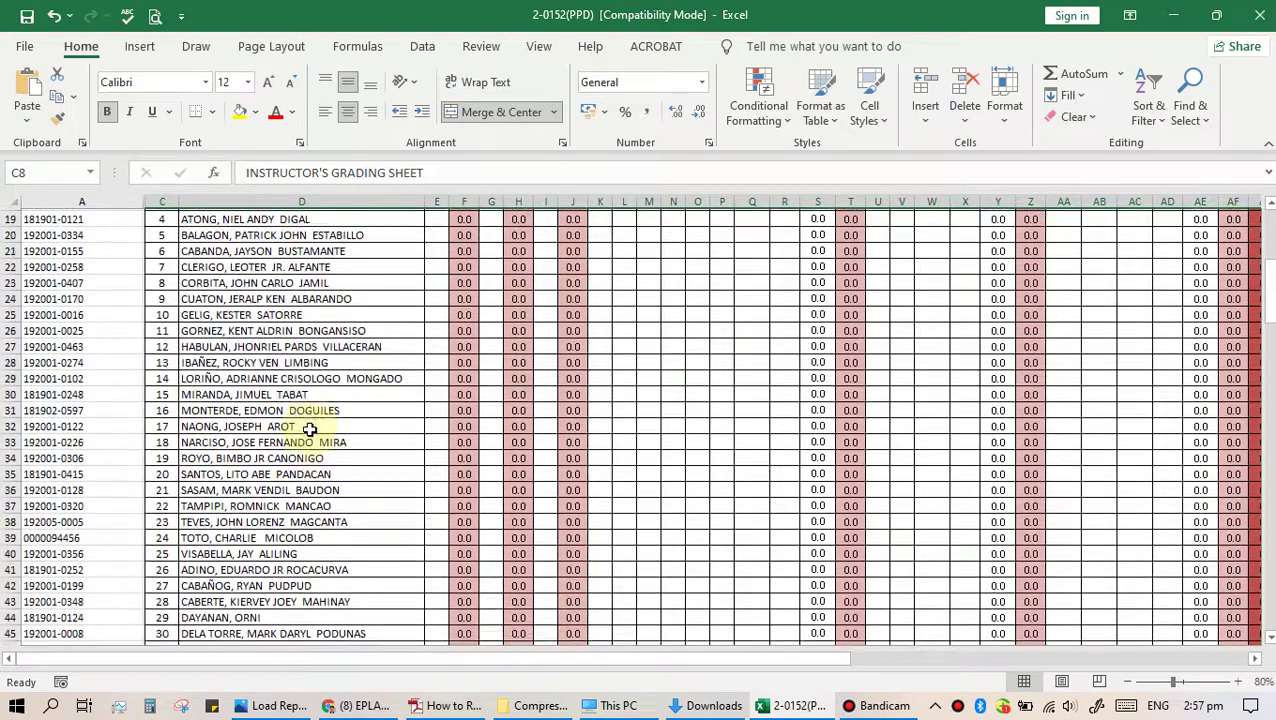
{"action": "scroll", "coordinate": [320, 340], "scroll_direction": "up", "scroll_amount": 2}
{"action": "left_click", "coordinate": [63, 200]}
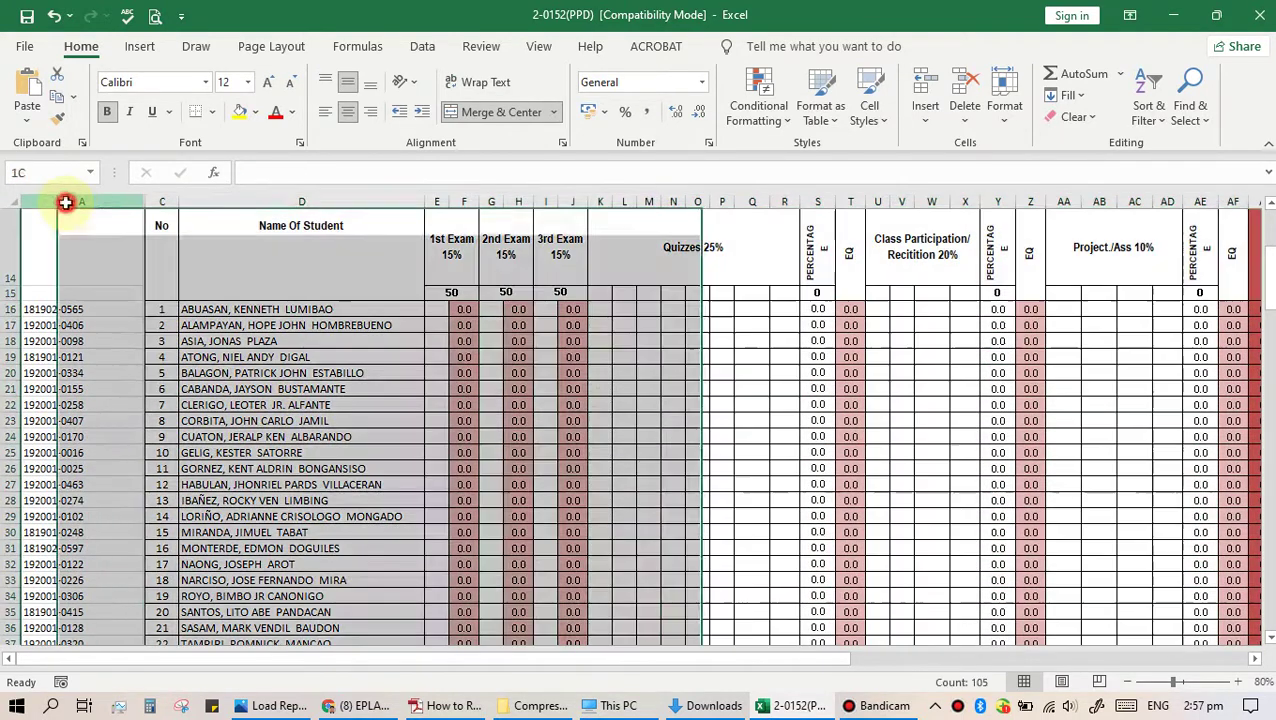
{"action": "right_click", "coordinate": [66, 204]}
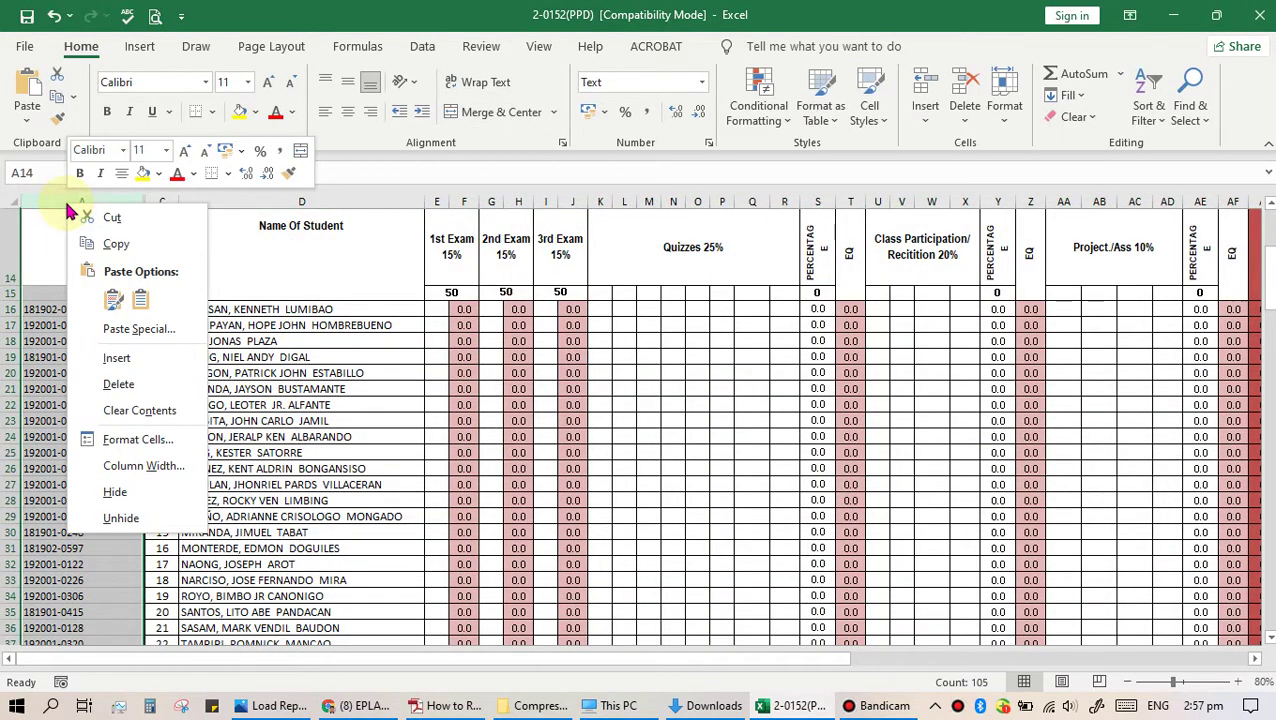
{"action": "left_click", "coordinate": [118, 358]}
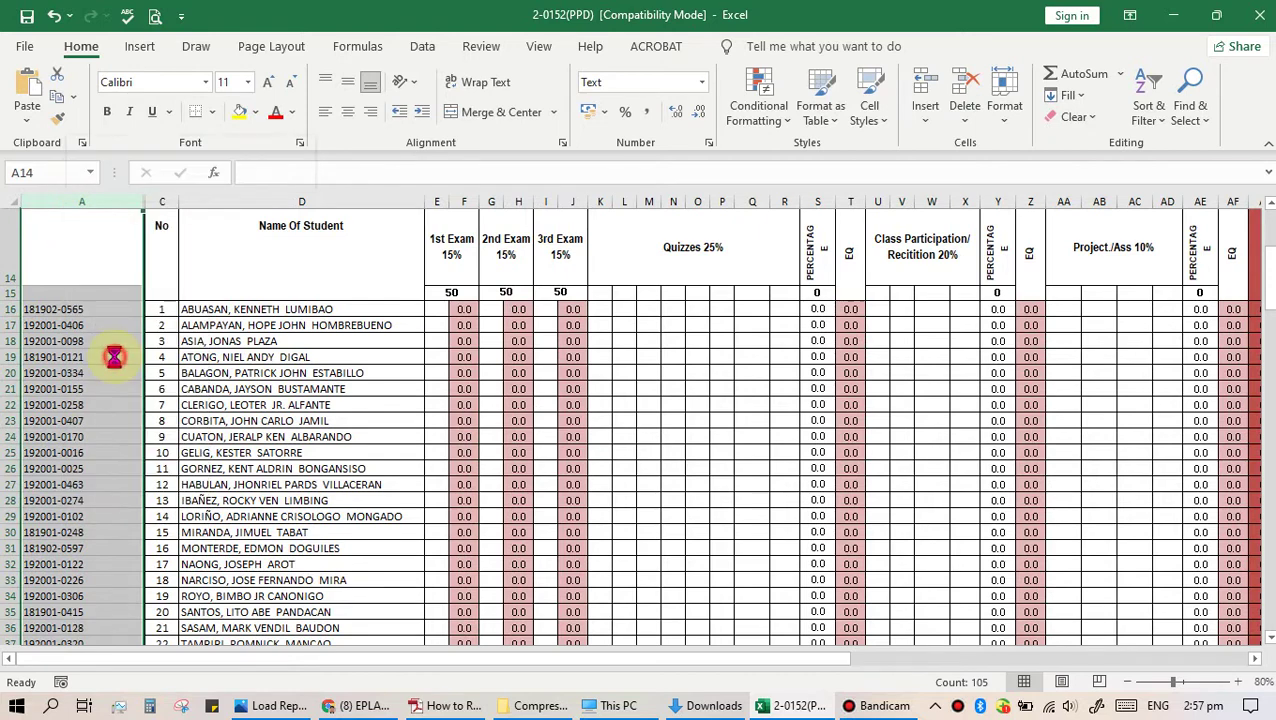
{"action": "left_click_drag", "start_coordinate": [67, 201], "coordinate": [167, 207]}
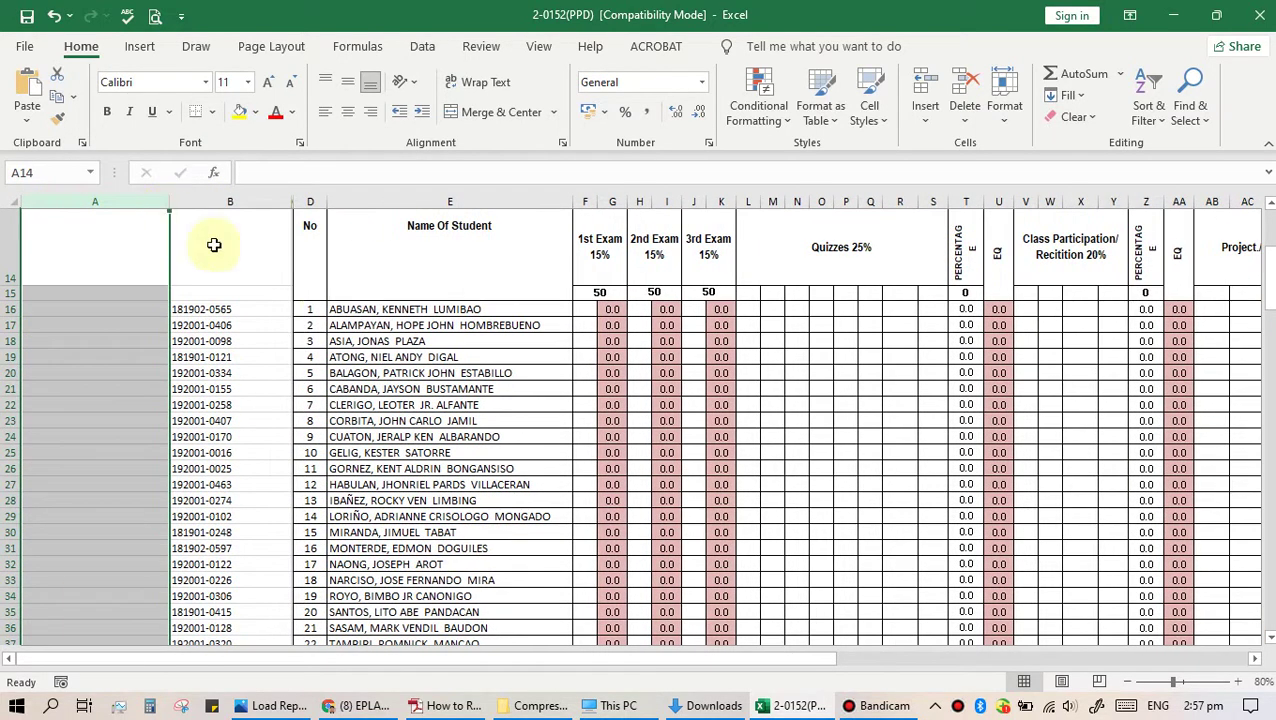
Copy the student names in E16:E65 into the new column, starting at A16.
{"action": "left_click", "coordinate": [480, 455]}
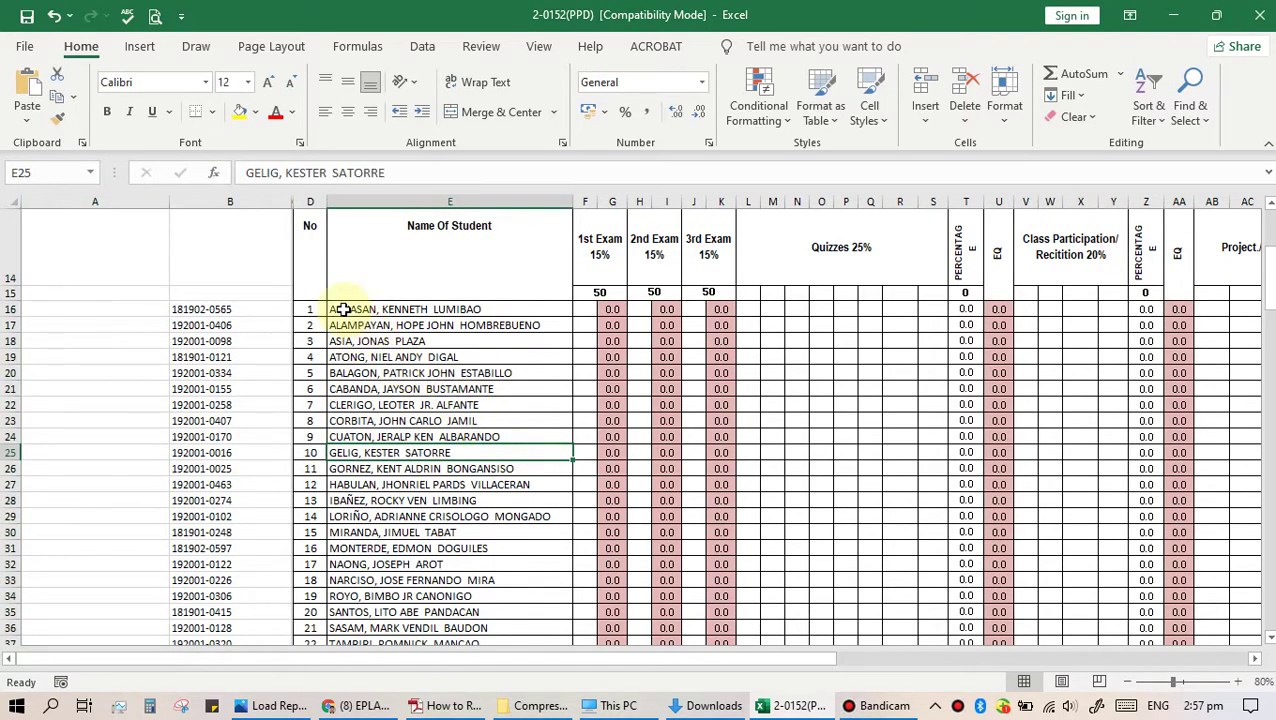
{"action": "left_click_drag", "start_coordinate": [336, 309], "coordinate": [372, 535]}
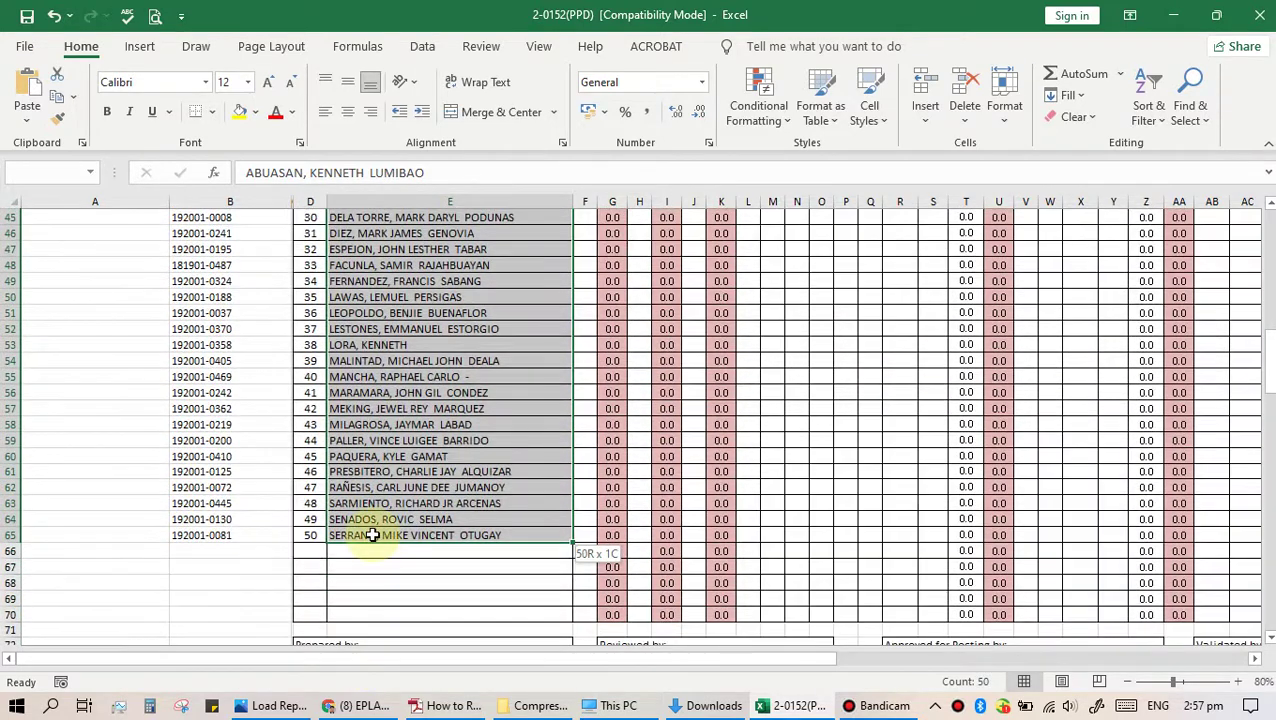
{"action": "key", "text": "ctrl+c"}
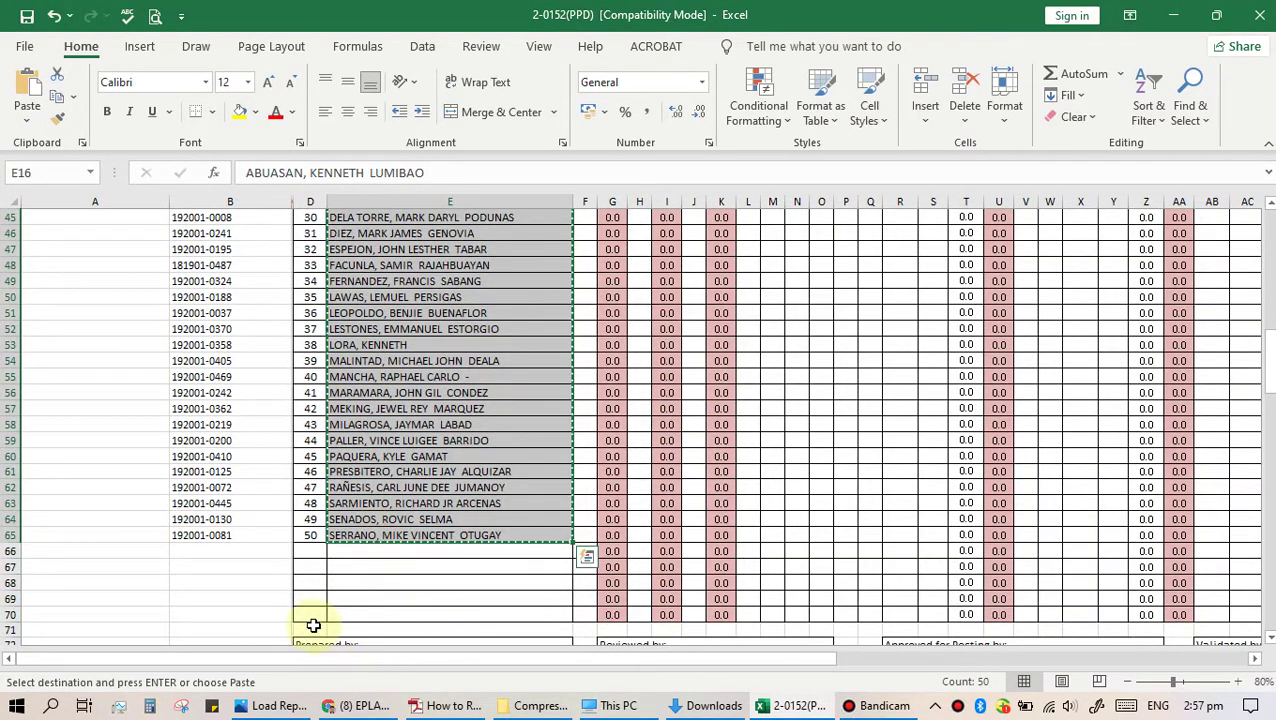
{"action": "scroll", "coordinate": [171, 541], "scroll_direction": "up", "scroll_amount": 8}
{"action": "scroll", "coordinate": [174, 525], "scroll_direction": "up", "scroll_amount": 4}
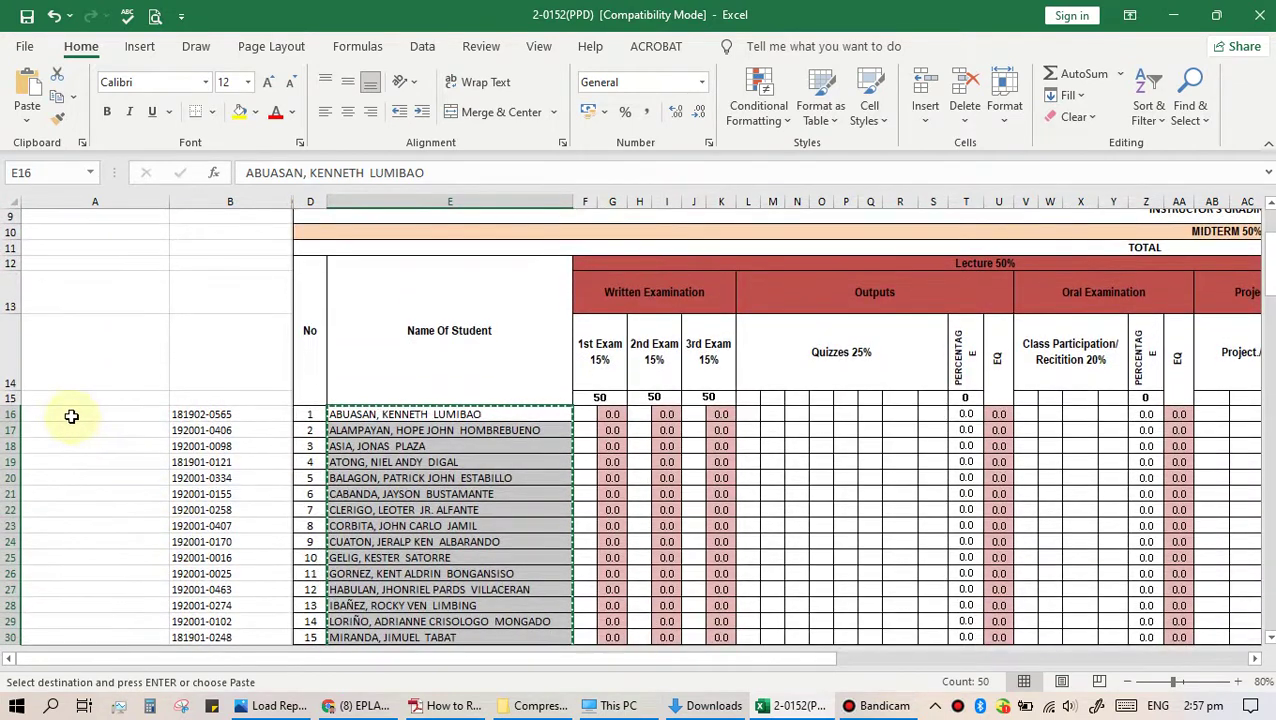
{"action": "left_click", "coordinate": [71, 415]}
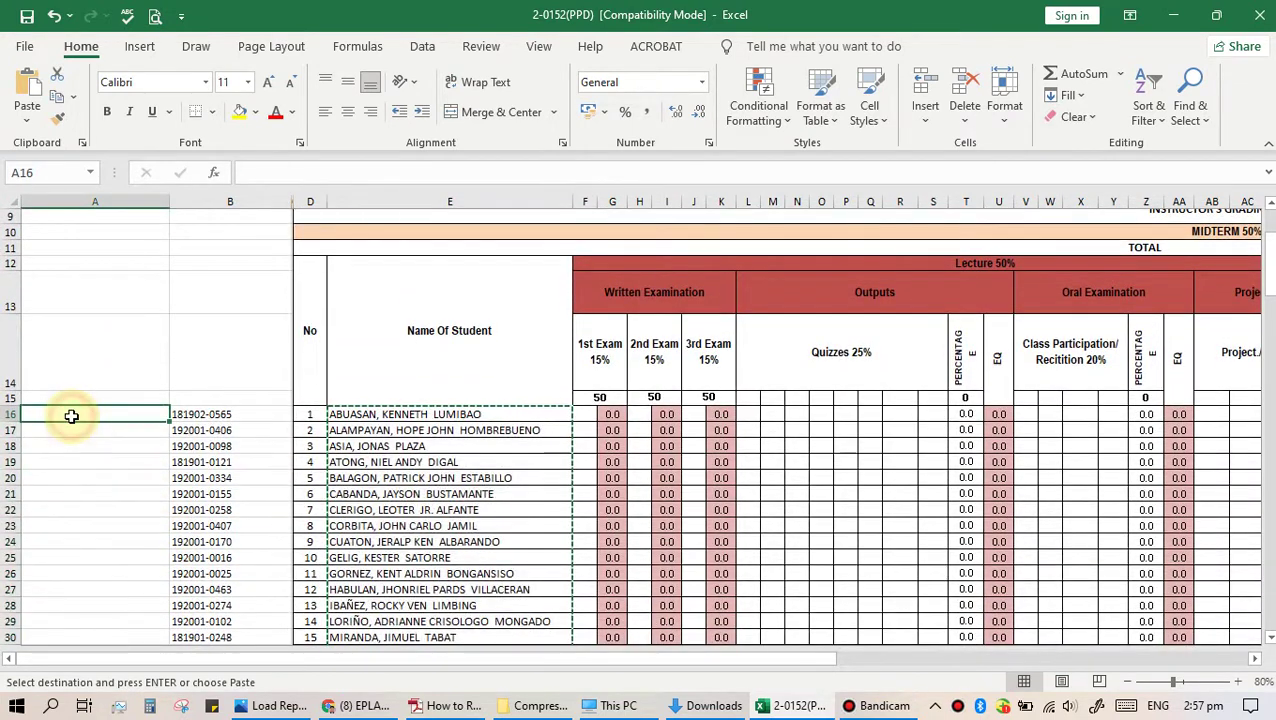
{"action": "key", "text": "ctrl+v"}
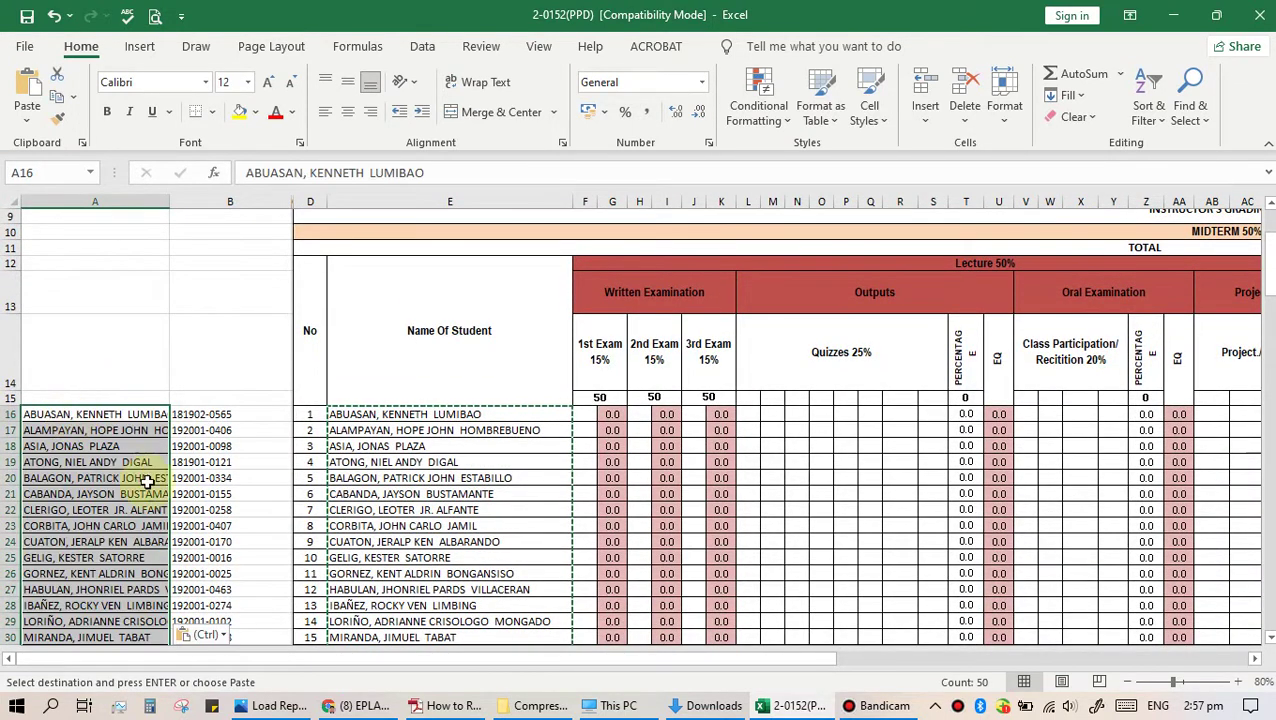
Widen column A to fit the full student names and save the workbook.
{"action": "left_click_drag", "start_coordinate": [167, 200], "coordinate": [247, 208]}
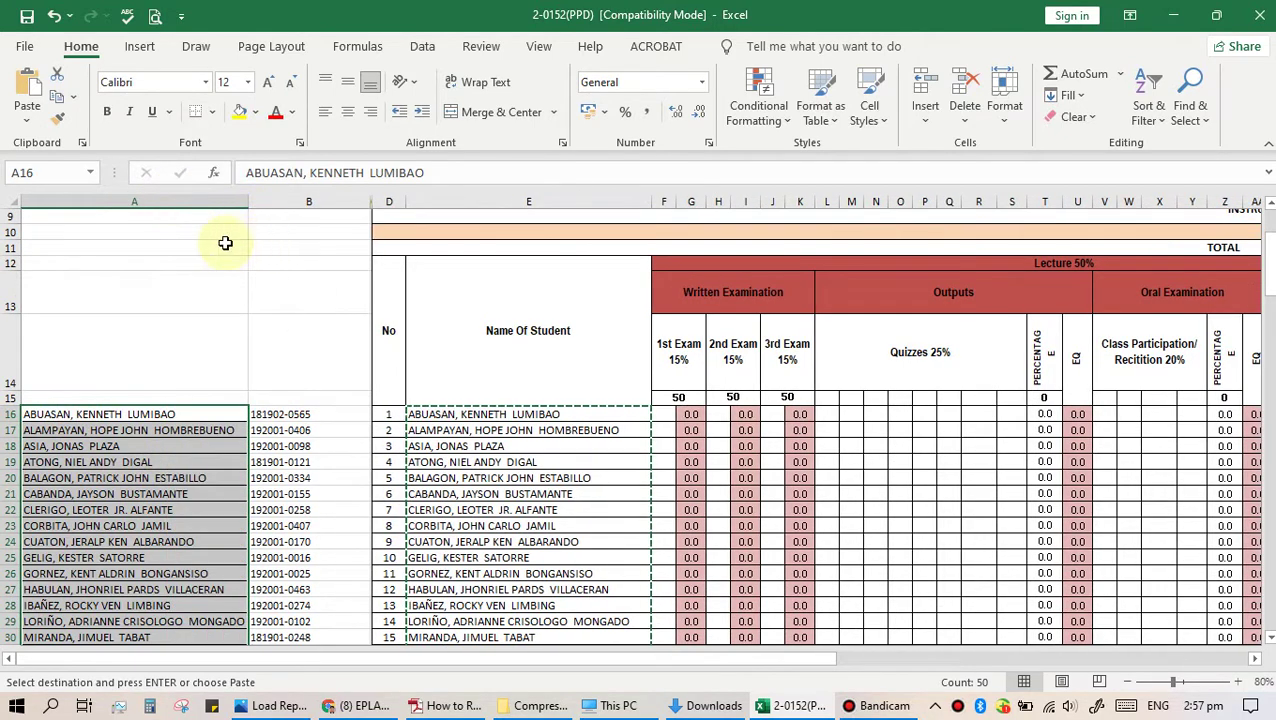
{"action": "left_click", "coordinate": [163, 364]}
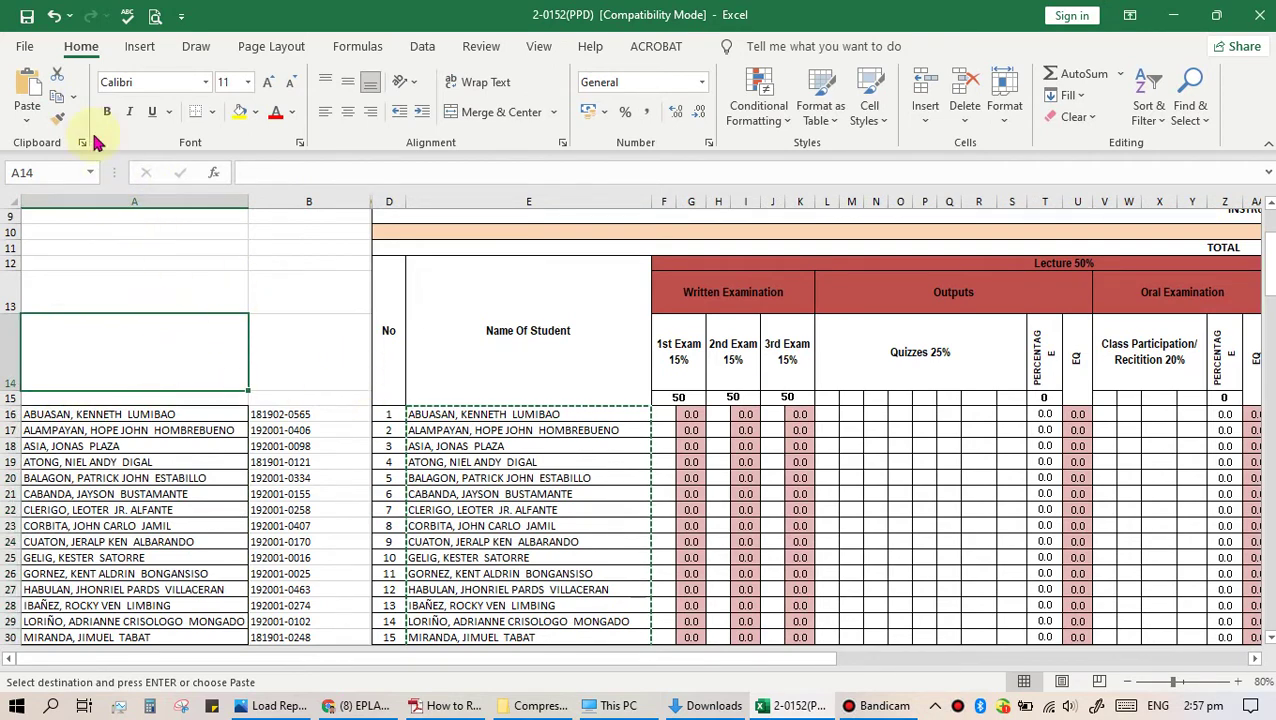
{"action": "left_click", "coordinate": [27, 17]}
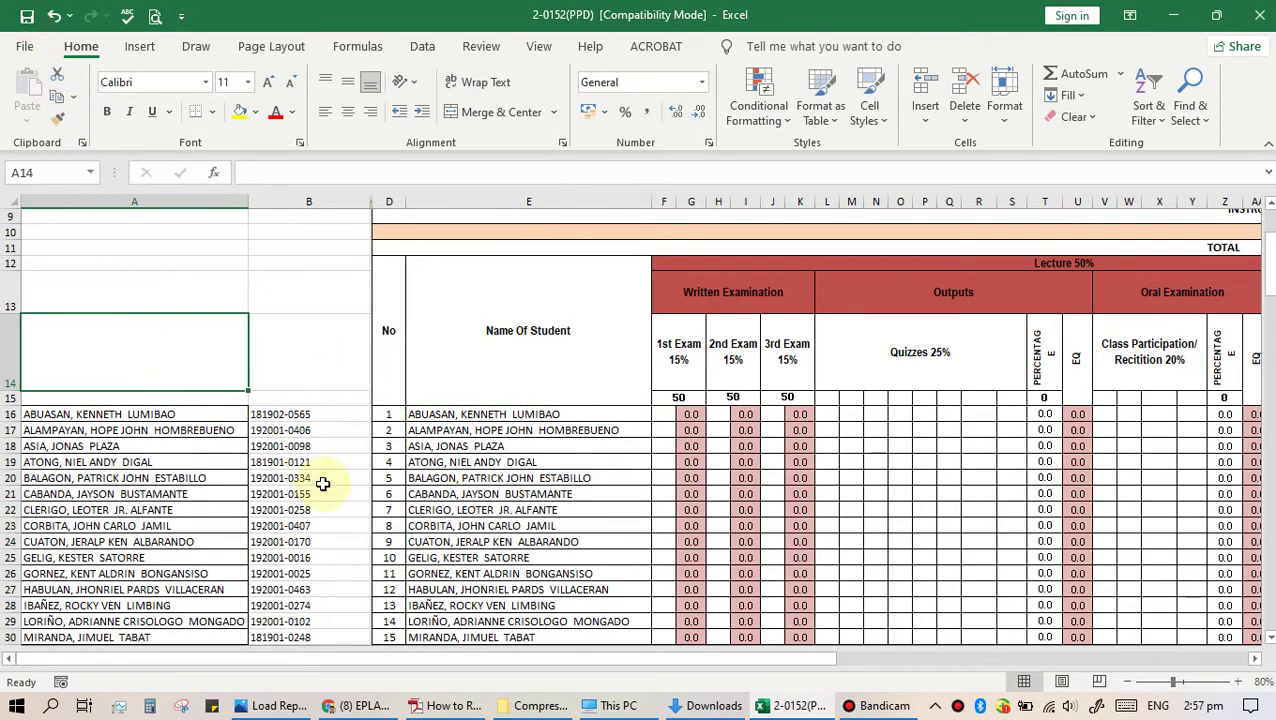
{"action": "scroll", "coordinate": [325, 462], "scroll_direction": "down", "scroll_amount": 3}
{"action": "scroll", "coordinate": [325, 462], "scroll_direction": "up", "scroll_amount": 2}
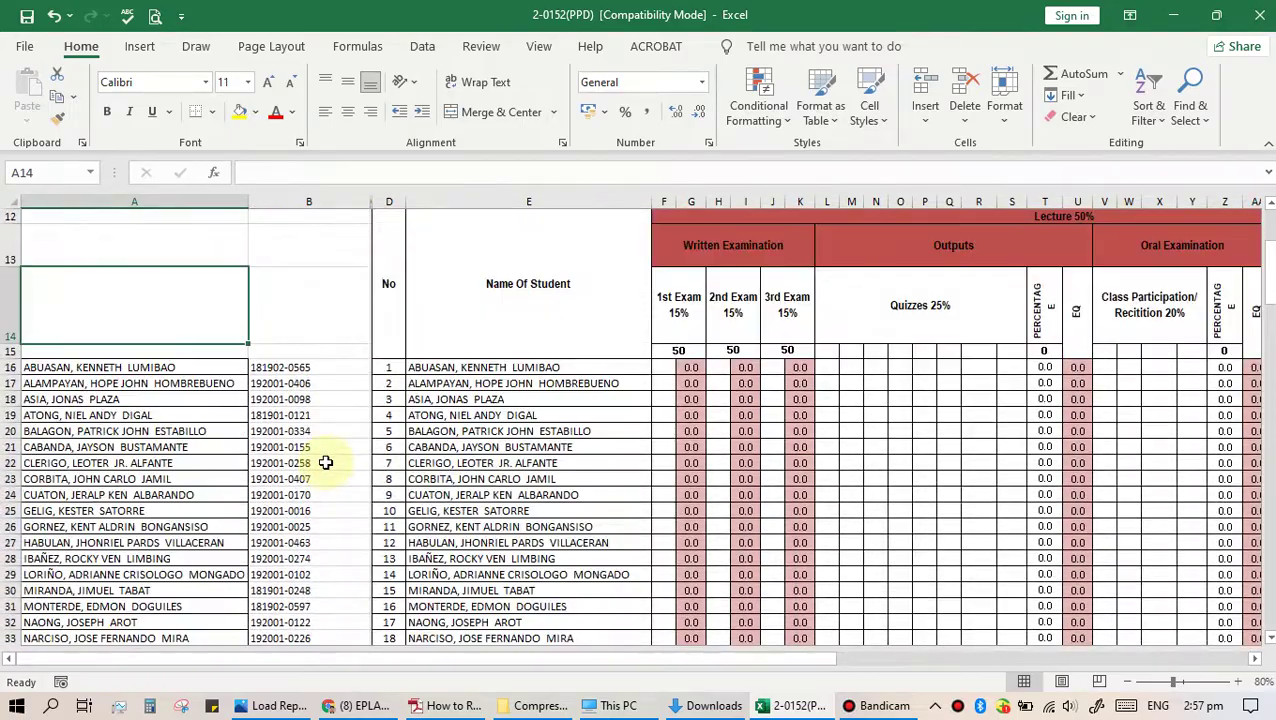
{"action": "left_click_drag", "start_coordinate": [47, 370], "coordinate": [926, 429]}
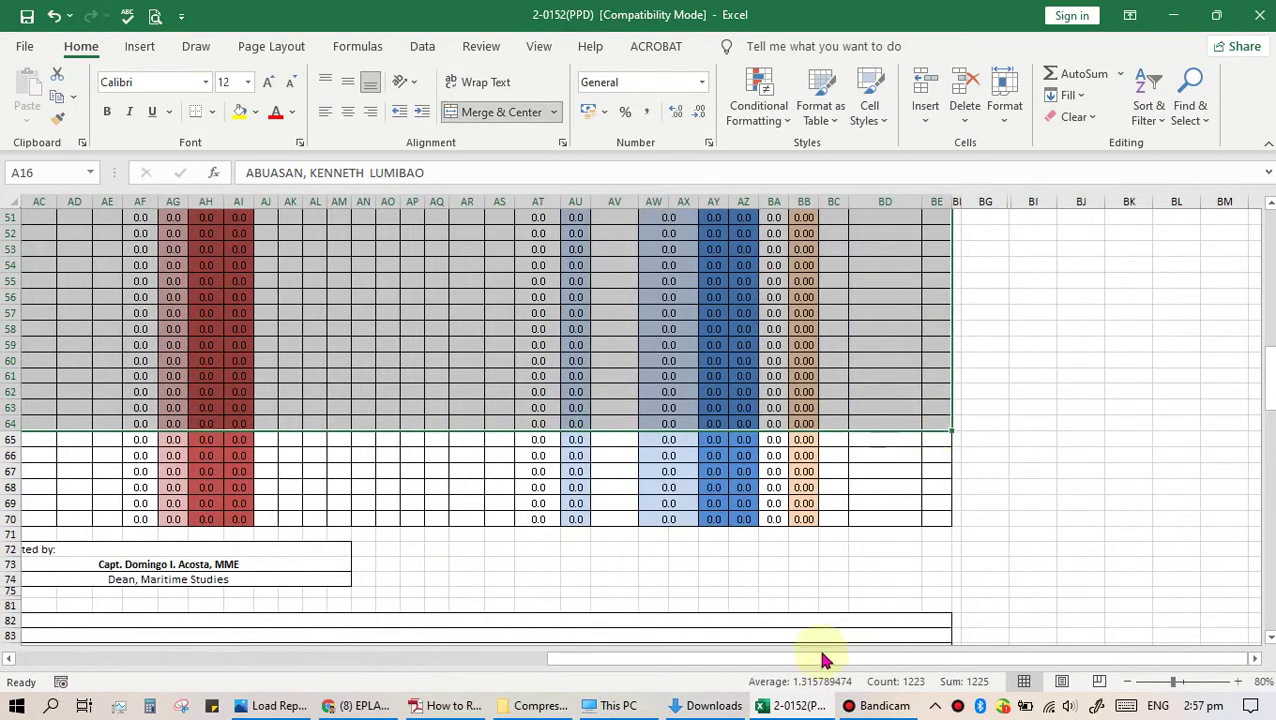
{"action": "left_click", "coordinate": [761, 622]}
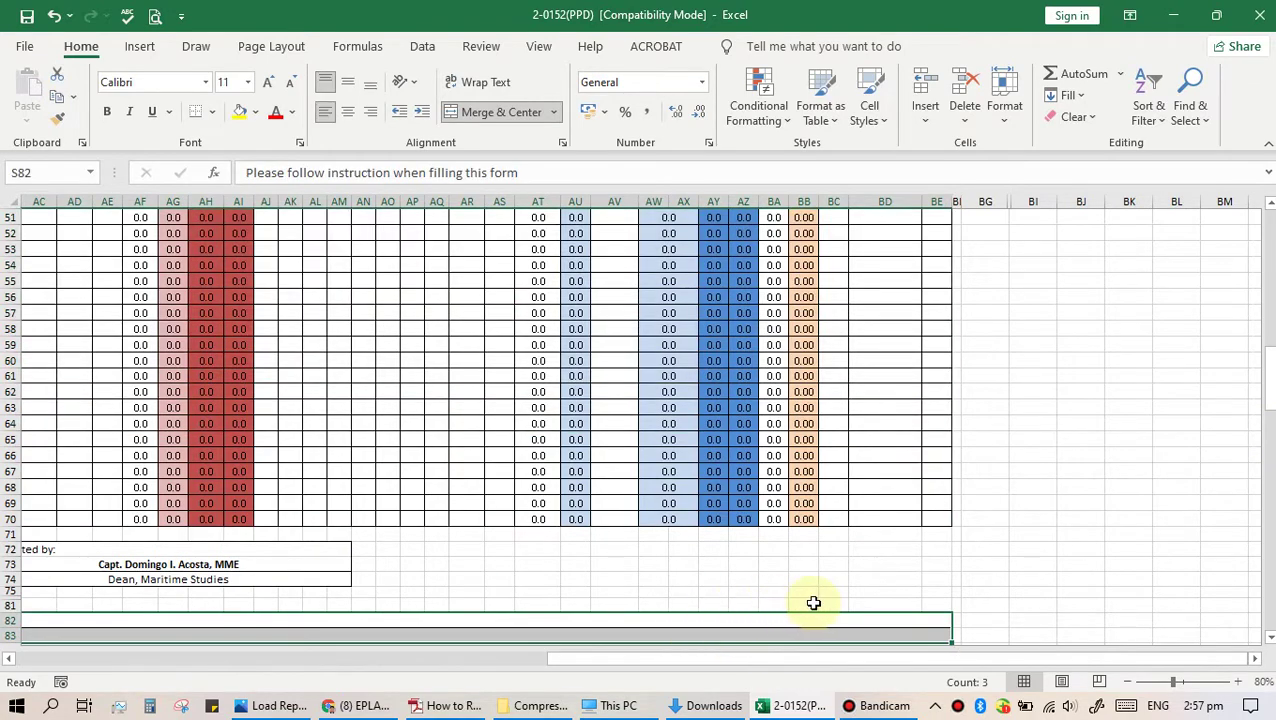
{"action": "left_click_drag", "start_coordinate": [894, 662], "coordinate": [296, 593]}
{"action": "scroll", "coordinate": [299, 541], "scroll_direction": "up", "scroll_amount": 14}
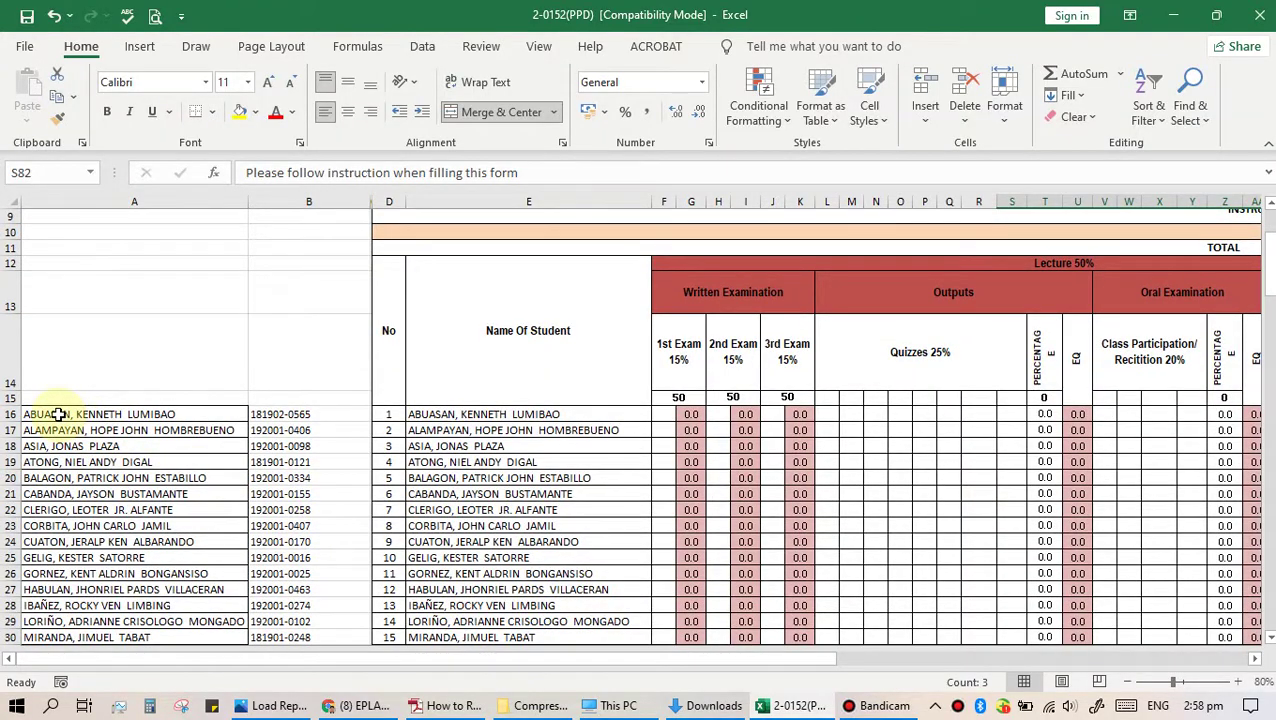
{"action": "left_click_drag", "start_coordinate": [59, 414], "coordinate": [252, 200]}
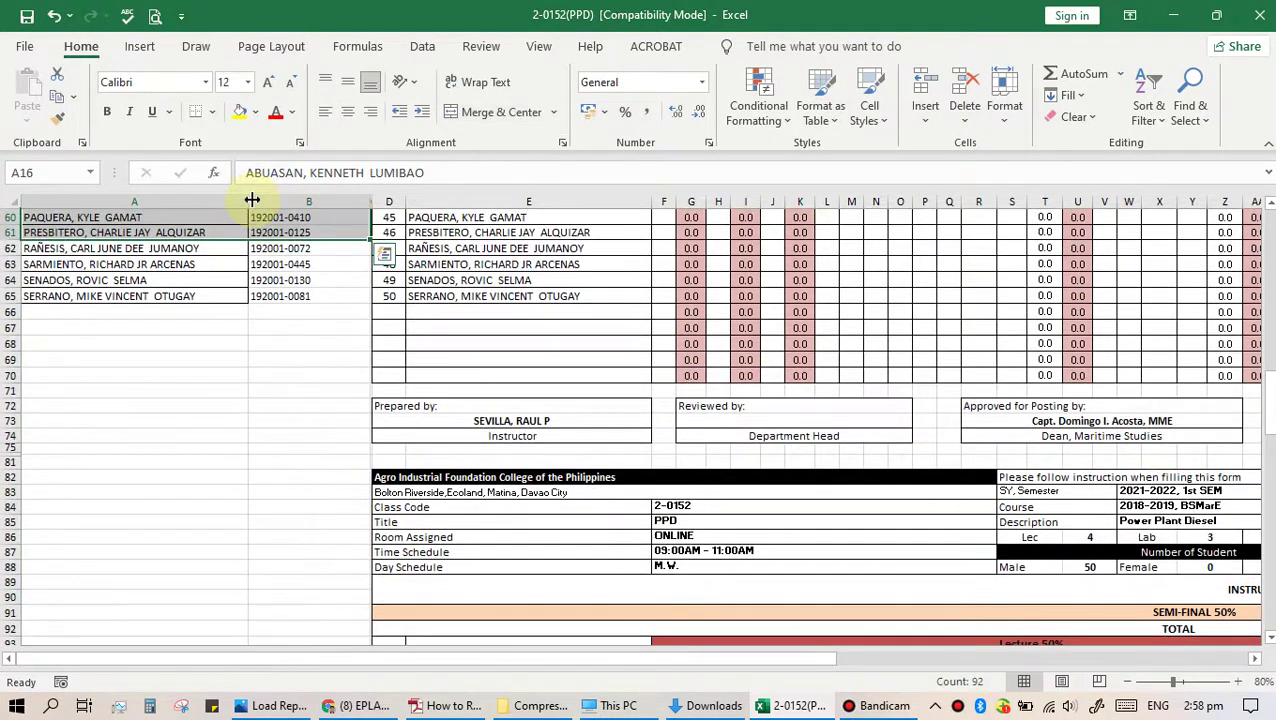
{"action": "left_click", "coordinate": [244, 391]}
{"action": "scroll", "coordinate": [244, 391], "scroll_direction": "up", "scroll_amount": 17}
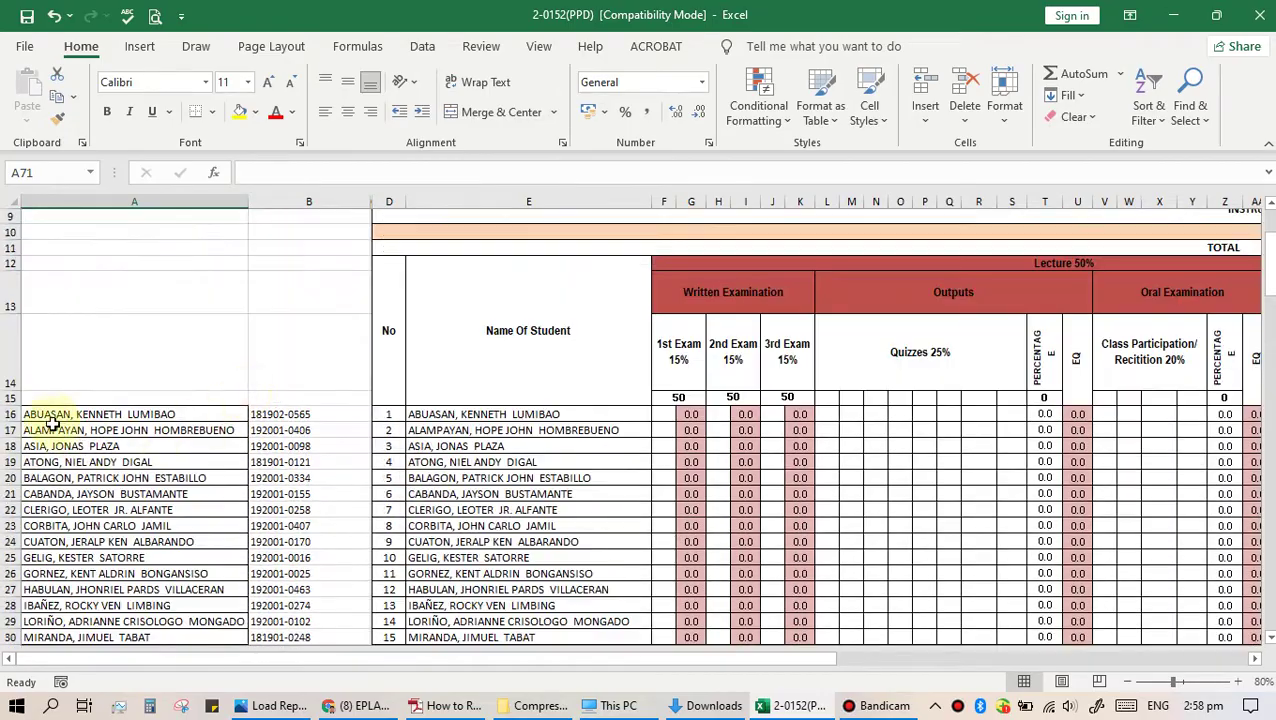
{"action": "left_click_drag", "start_coordinate": [48, 418], "coordinate": [991, 569]}
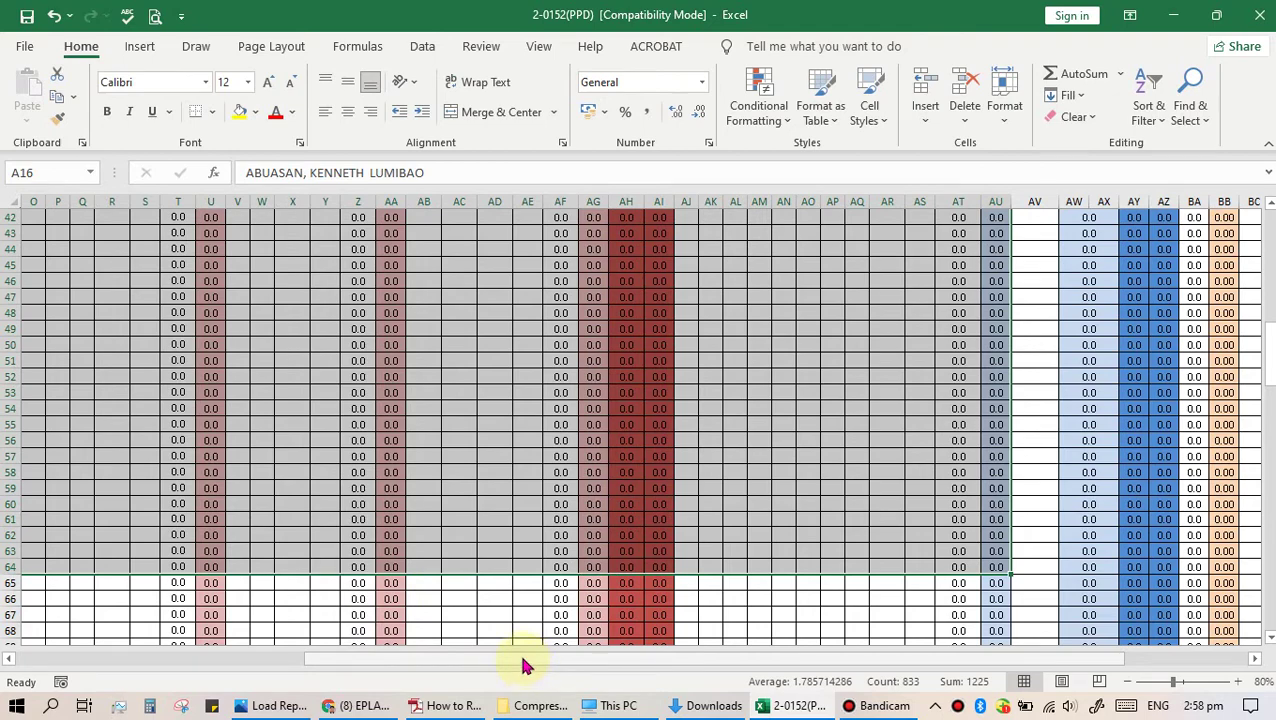
{"action": "left_click_drag", "start_coordinate": [527, 665], "coordinate": [251, 643]}
{"action": "left_click", "coordinate": [421, 630]}
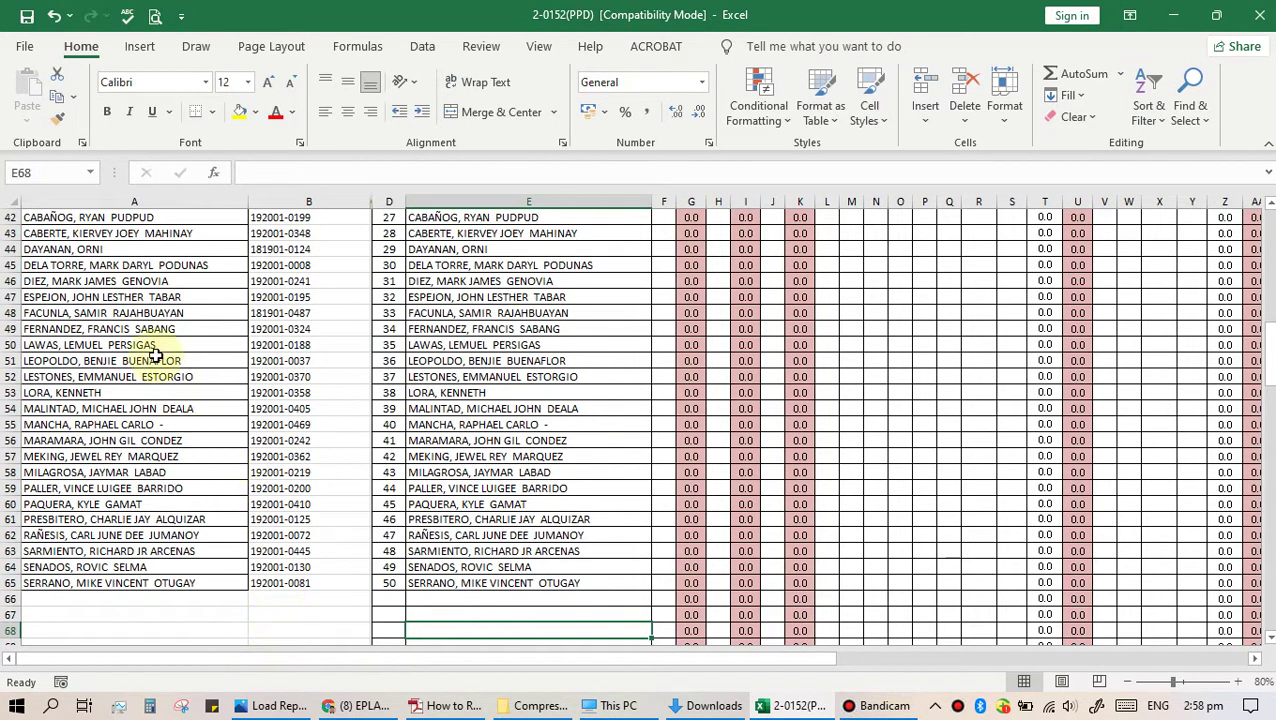
{"action": "scroll", "coordinate": [217, 352], "scroll_direction": "up", "scroll_amount": 7}
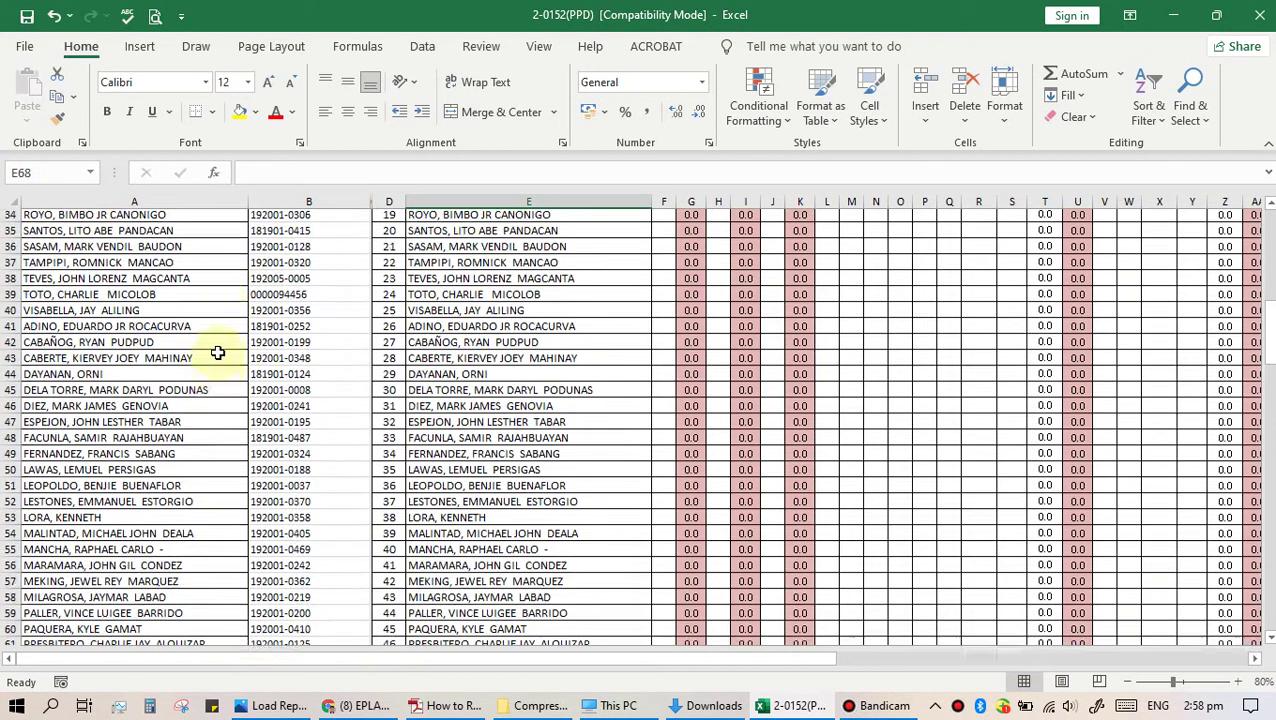
{"action": "scroll", "coordinate": [217, 352], "scroll_direction": "up", "scroll_amount": 3}
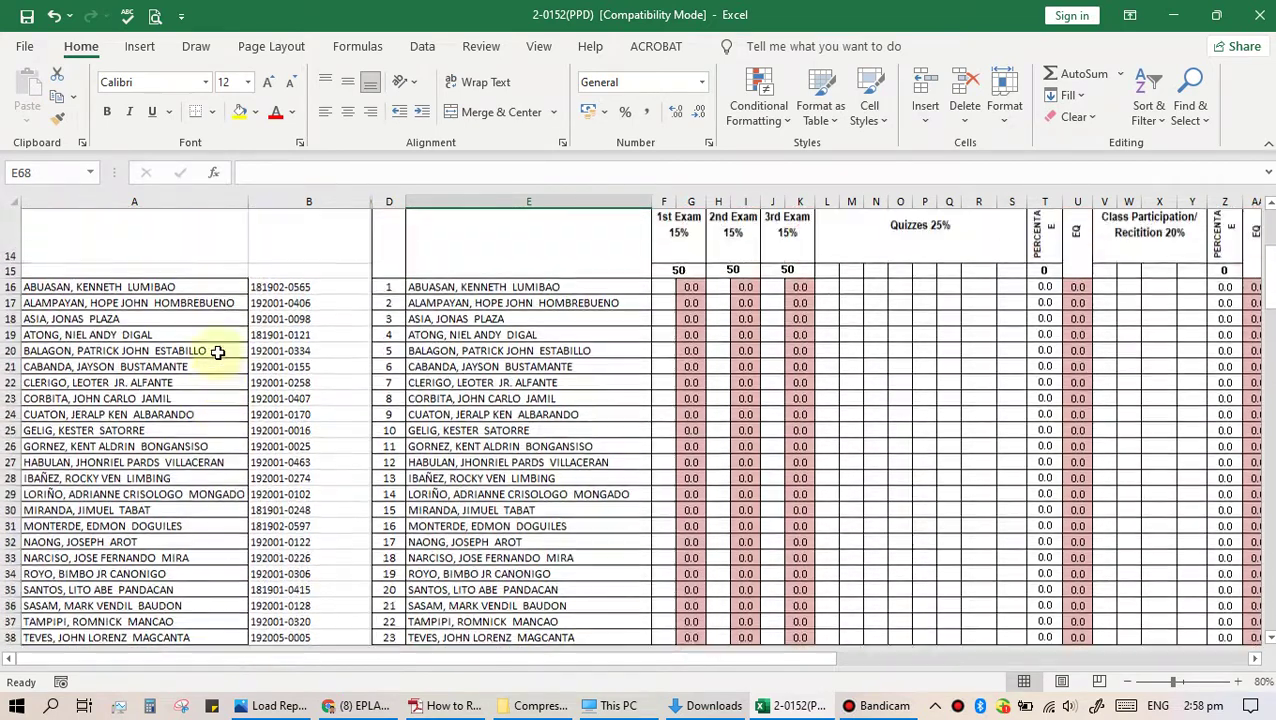
Sort the student records in A16:E65 from A to Z by the names in column A.
{"action": "left_click_drag", "start_coordinate": [122, 371], "coordinate": [571, 599]}
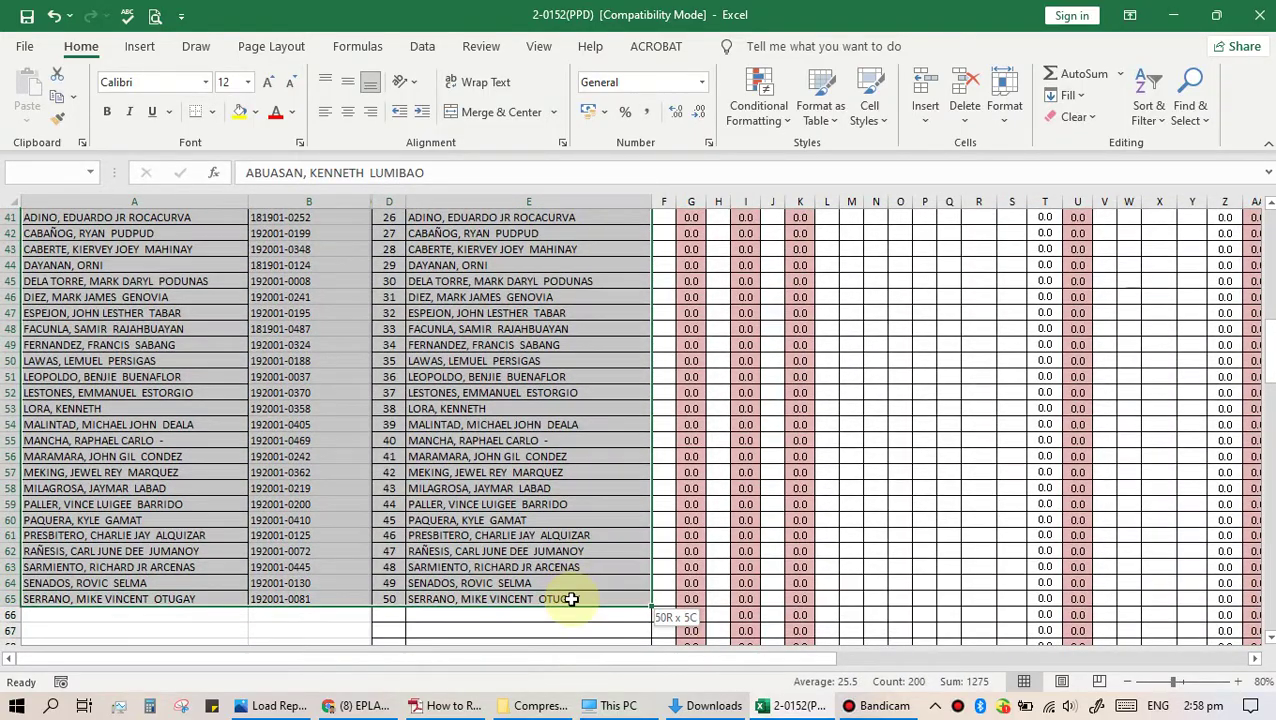
{"action": "right_click", "coordinate": [209, 390]}
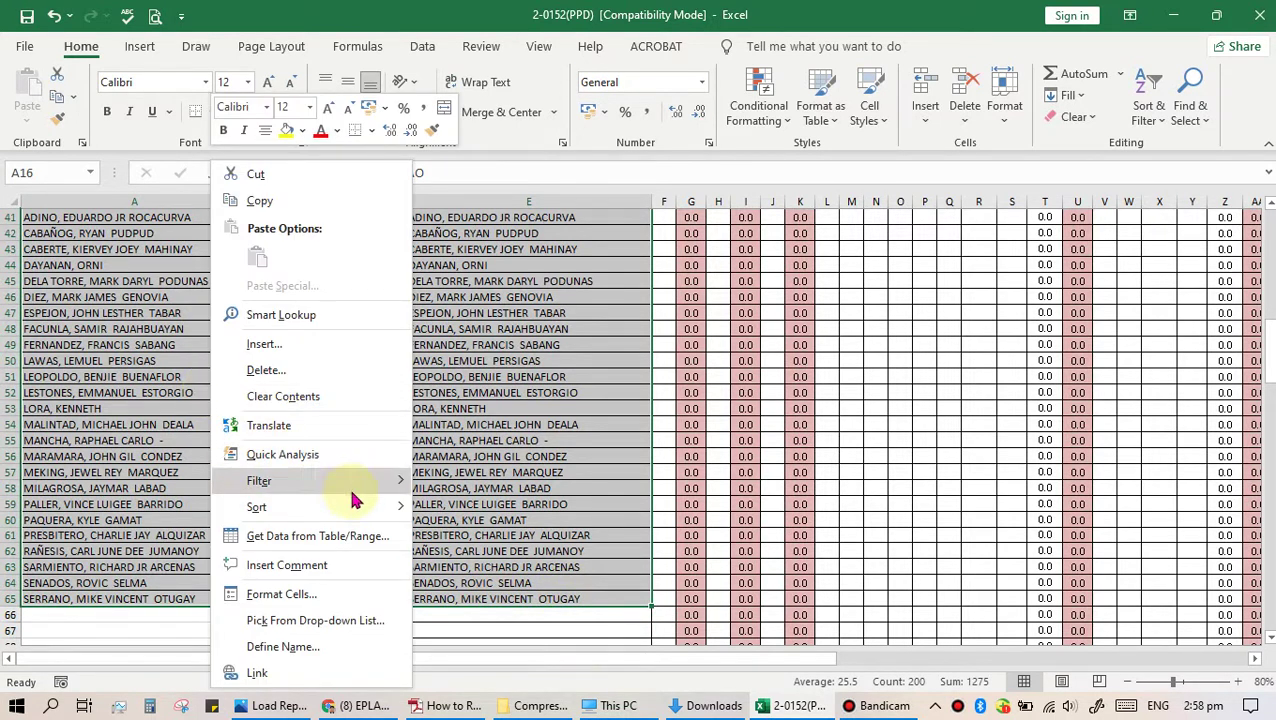
{"action": "mouse_move", "coordinate": [373, 512]}
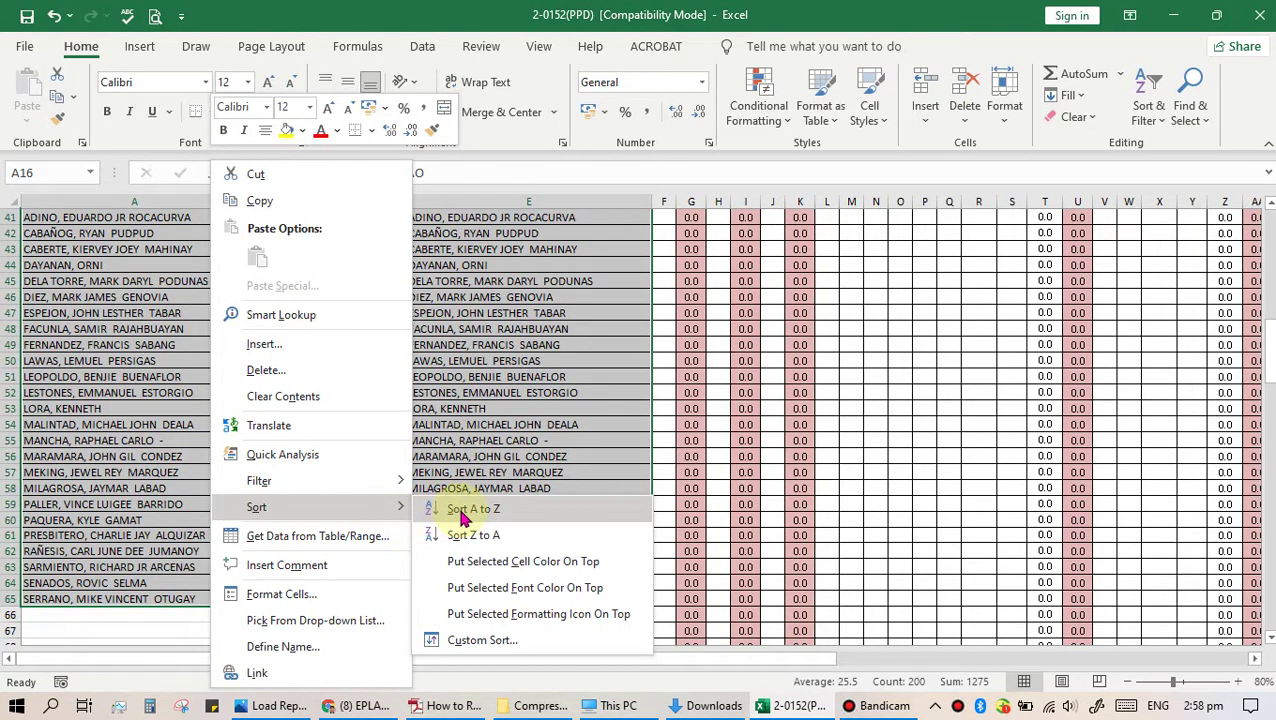
{"action": "left_click", "coordinate": [470, 510]}
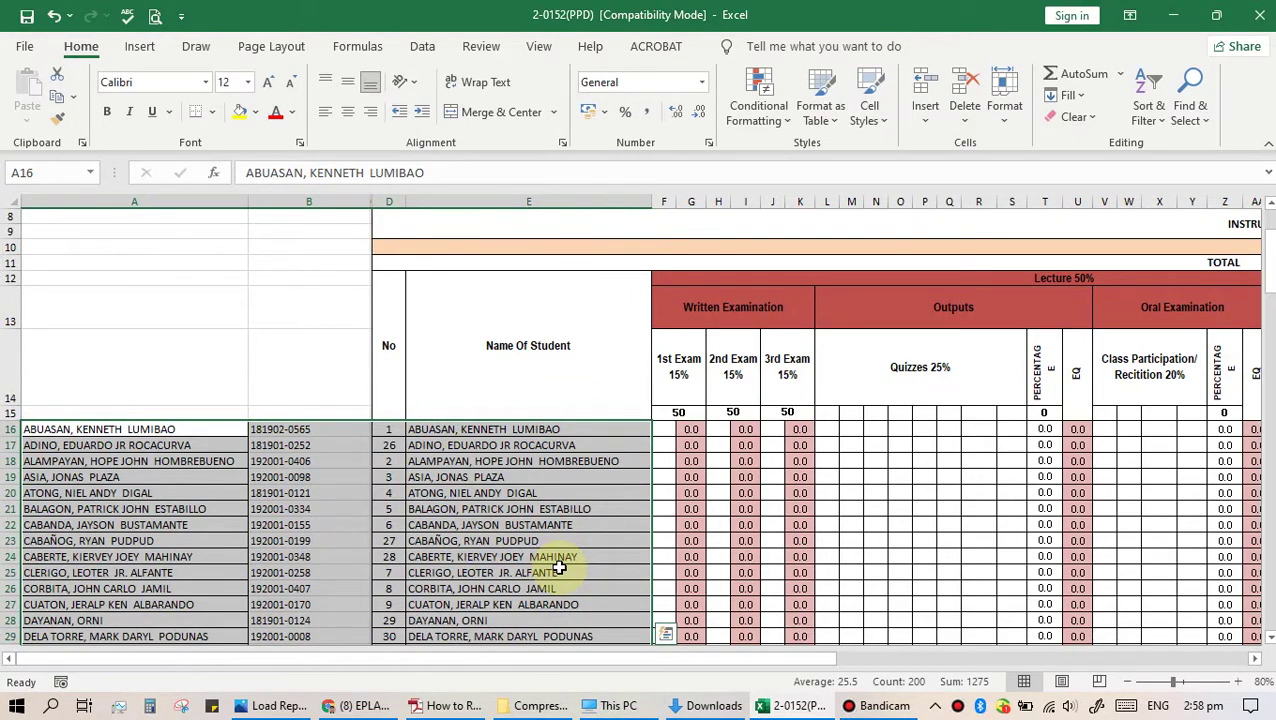
{"action": "scroll", "coordinate": [560, 567], "scroll_direction": "down", "scroll_amount": 11}
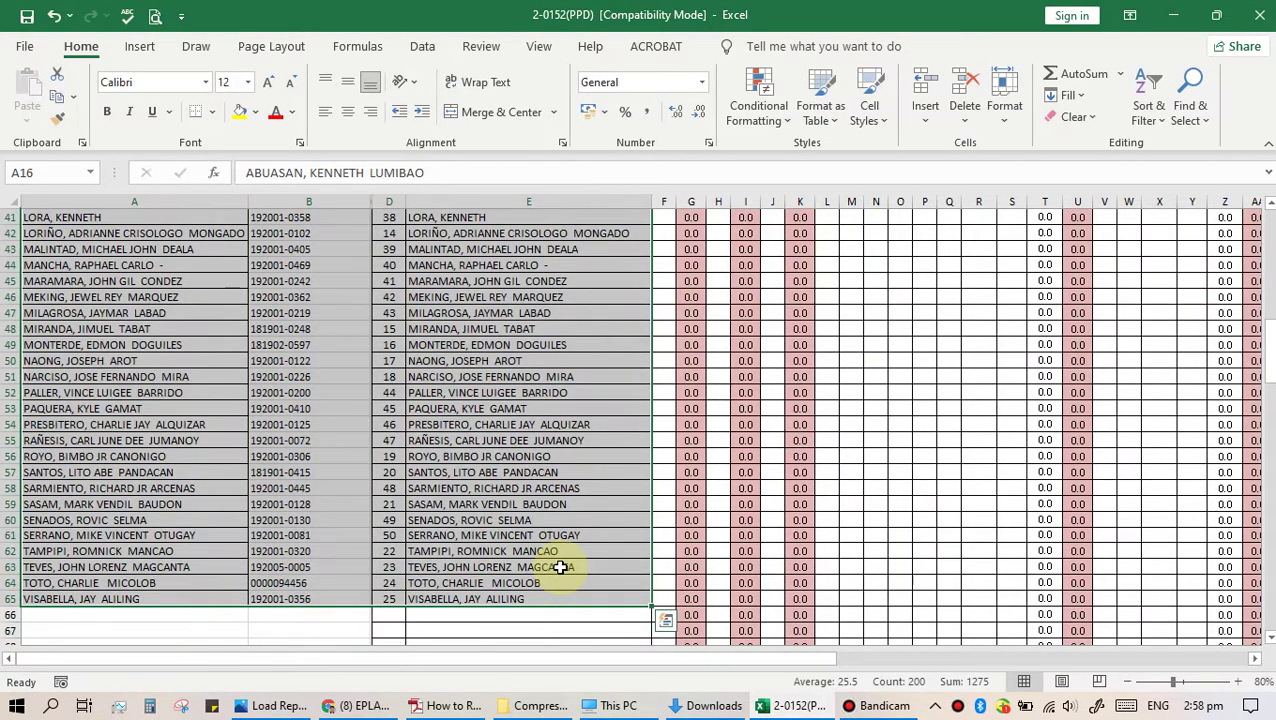
{"action": "scroll", "coordinate": [560, 567], "scroll_direction": "up", "scroll_amount": 10}
{"action": "left_click", "coordinate": [364, 510]}
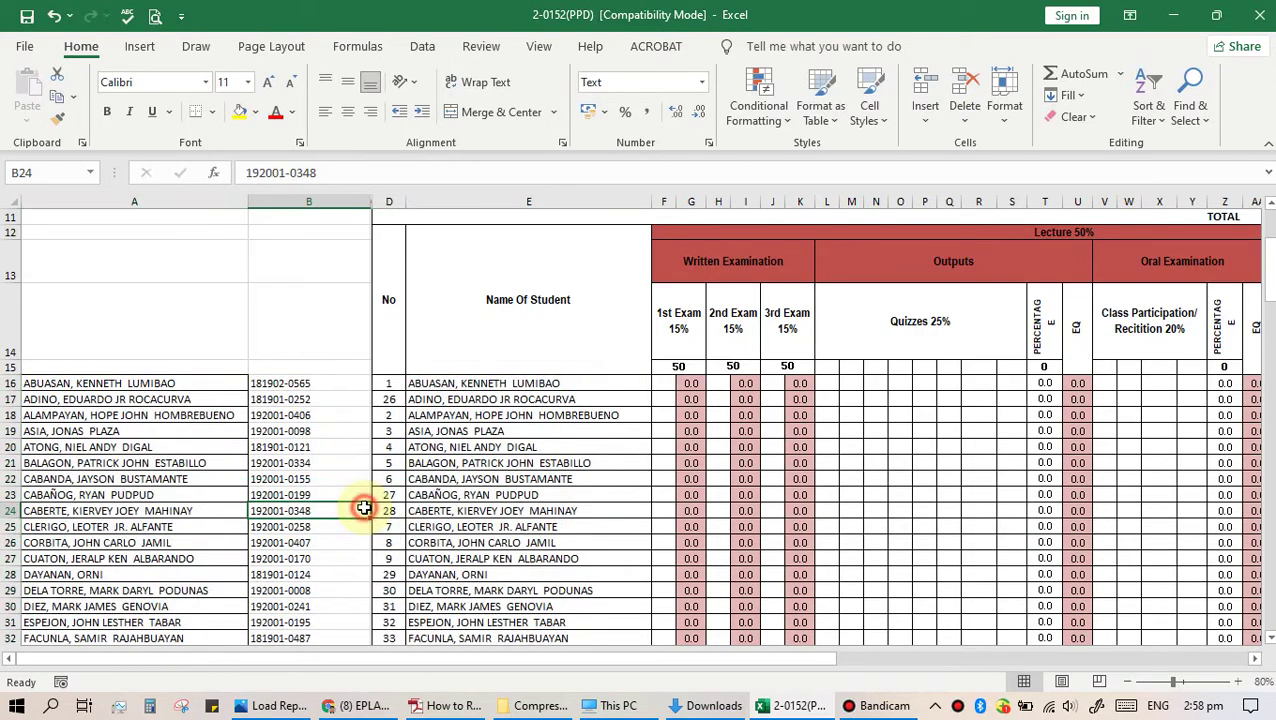
Delete helper column A containing the copied student names.
{"action": "left_click", "coordinate": [97, 201]}
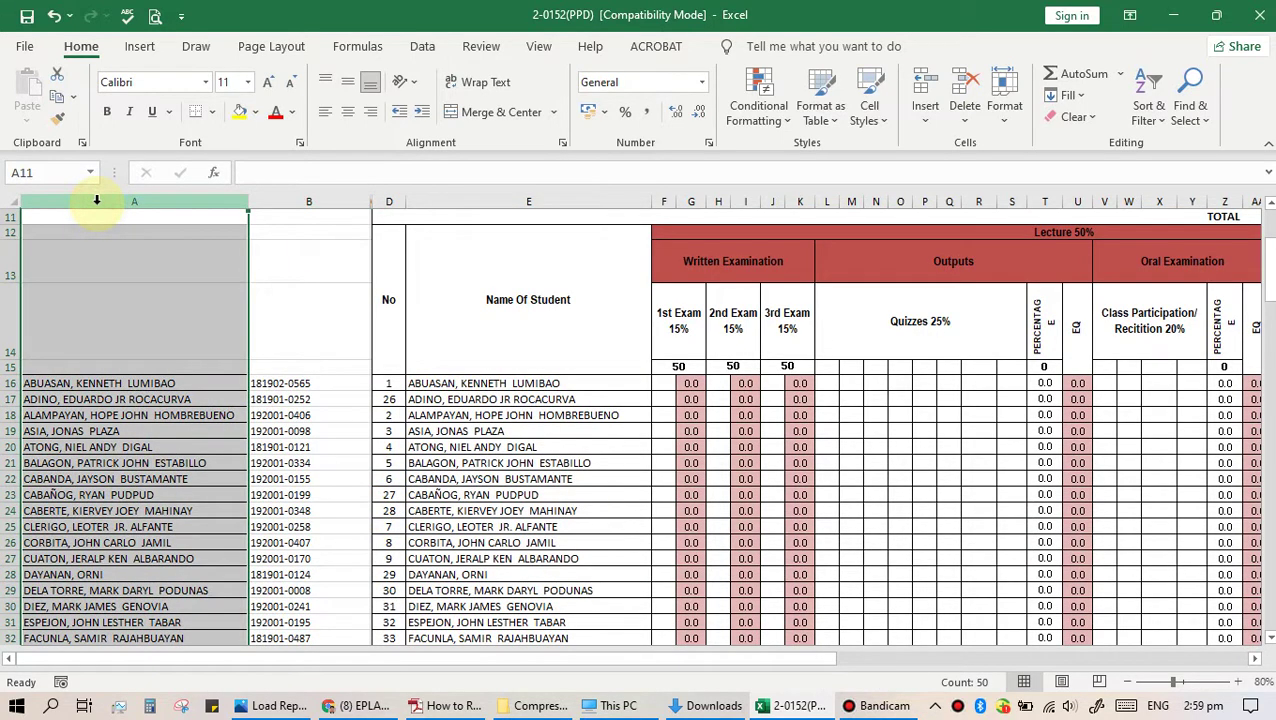
{"action": "right_click", "coordinate": [97, 201]}
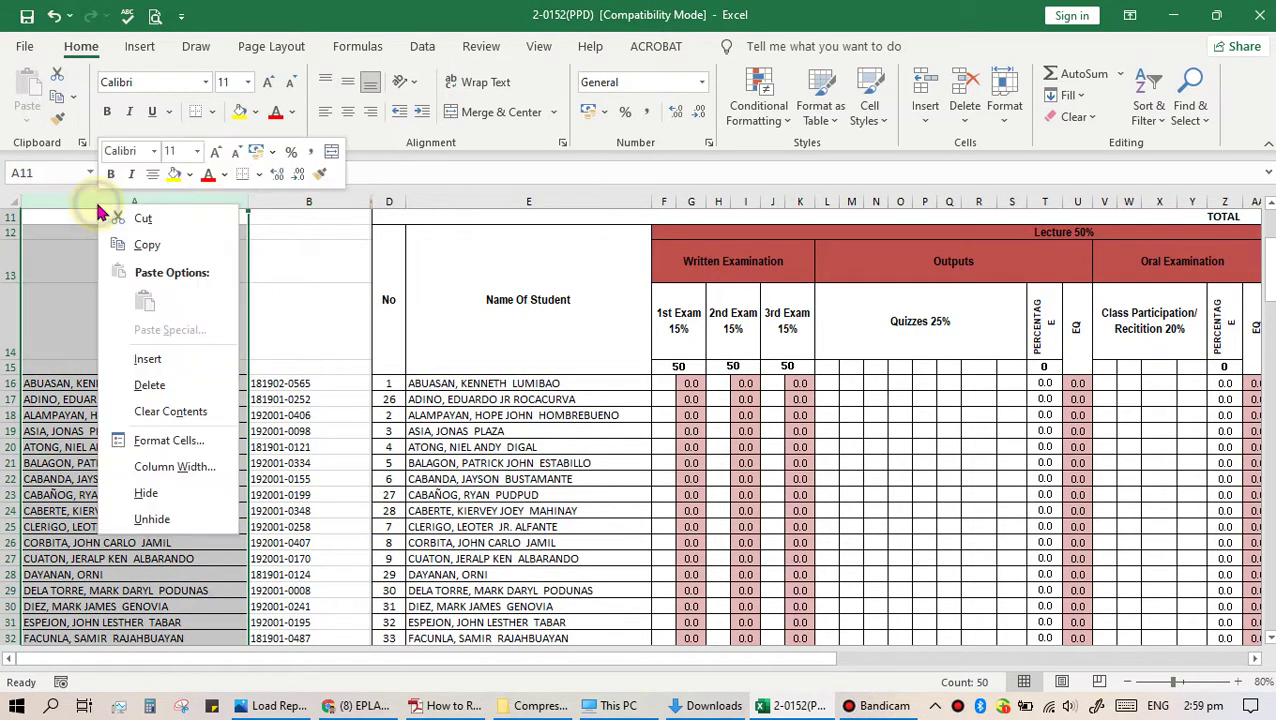
{"action": "left_click", "coordinate": [150, 385]}
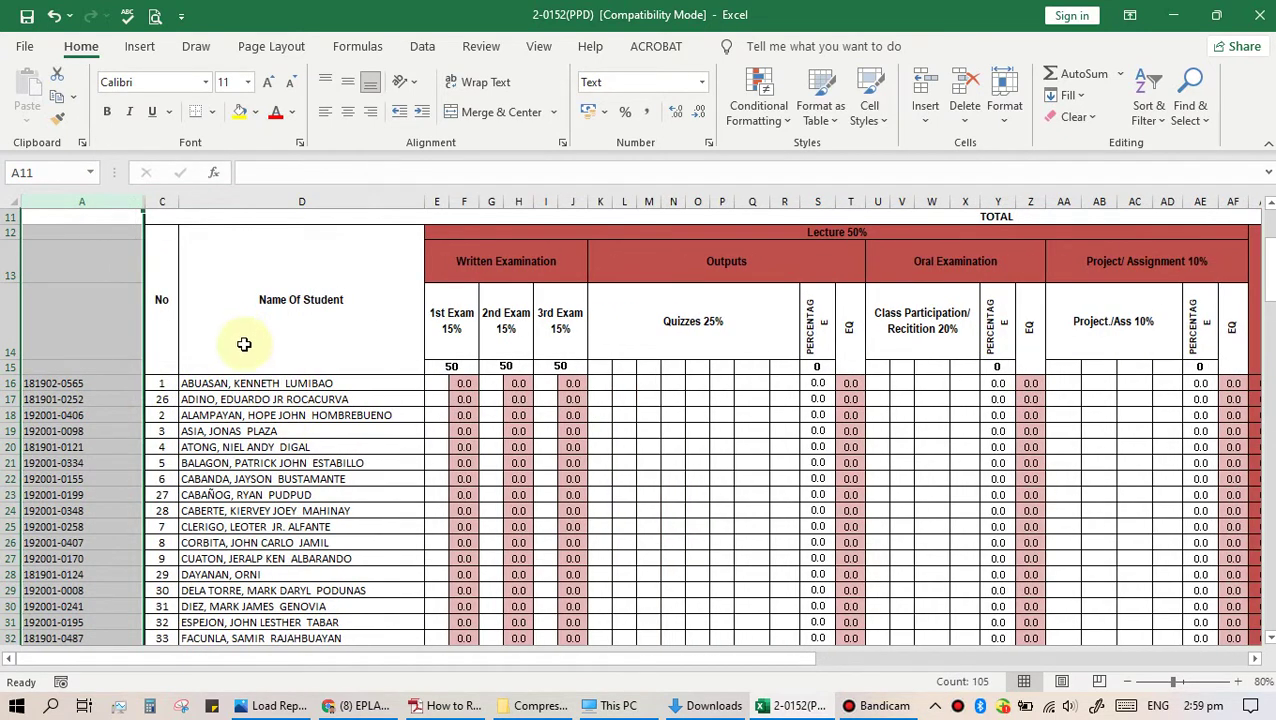
{"action": "left_click", "coordinate": [399, 494]}
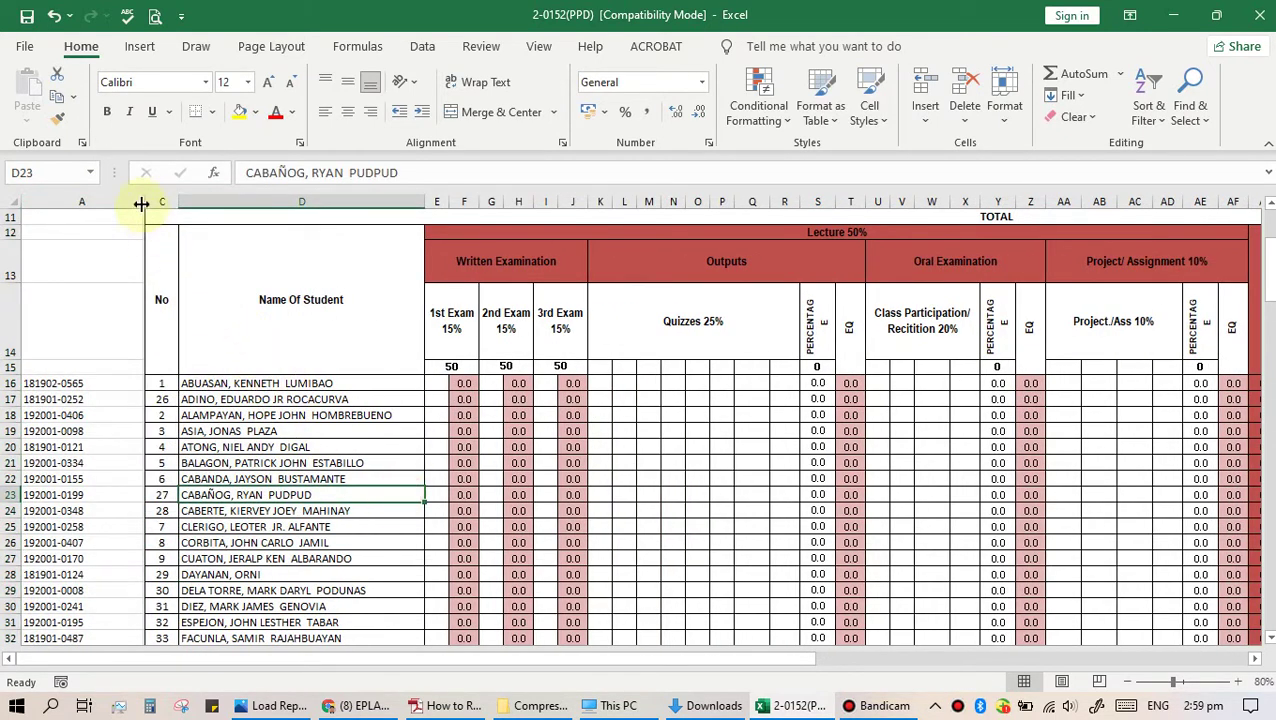
Collapse the student ID column A to zero width and save the workbook.
{"action": "left_click_drag", "start_coordinate": [140, 201], "coordinate": [14, 199]}
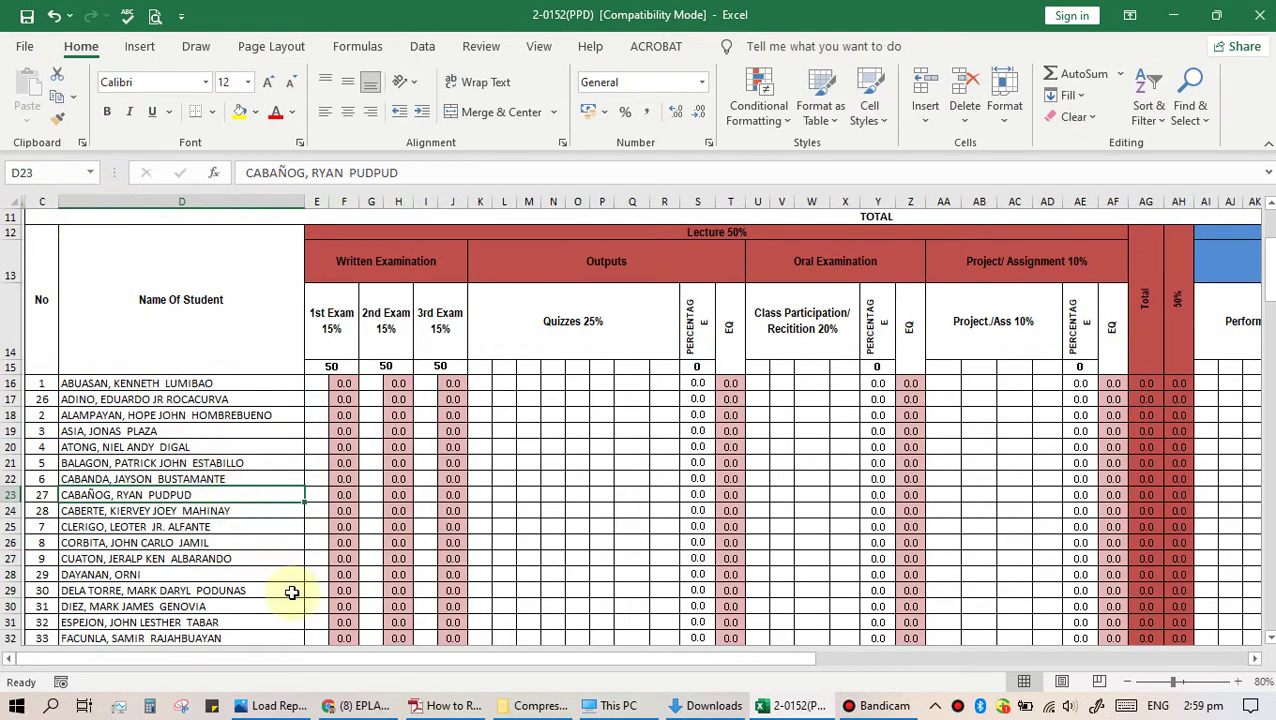
{"action": "left_click", "coordinate": [577, 540]}
{"action": "scroll", "coordinate": [563, 530], "scroll_direction": "down", "scroll_amount": 9}
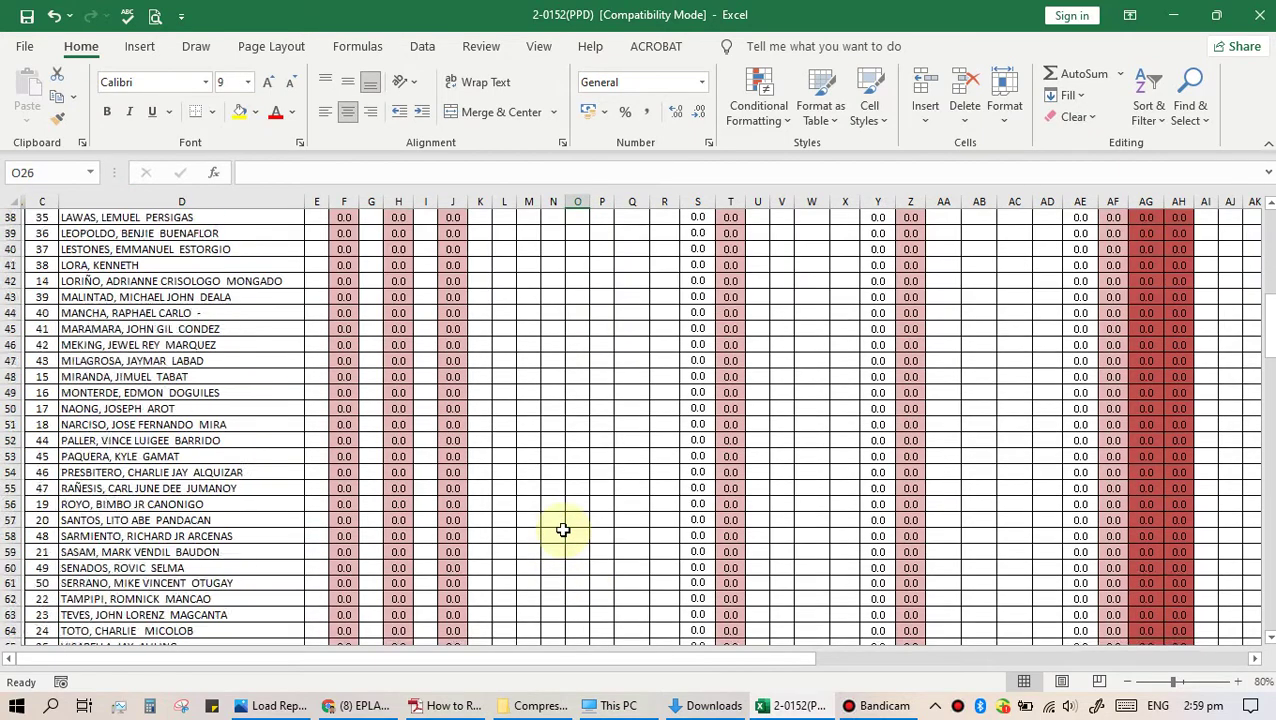
{"action": "scroll", "coordinate": [563, 530], "scroll_direction": "up", "scroll_amount": 9}
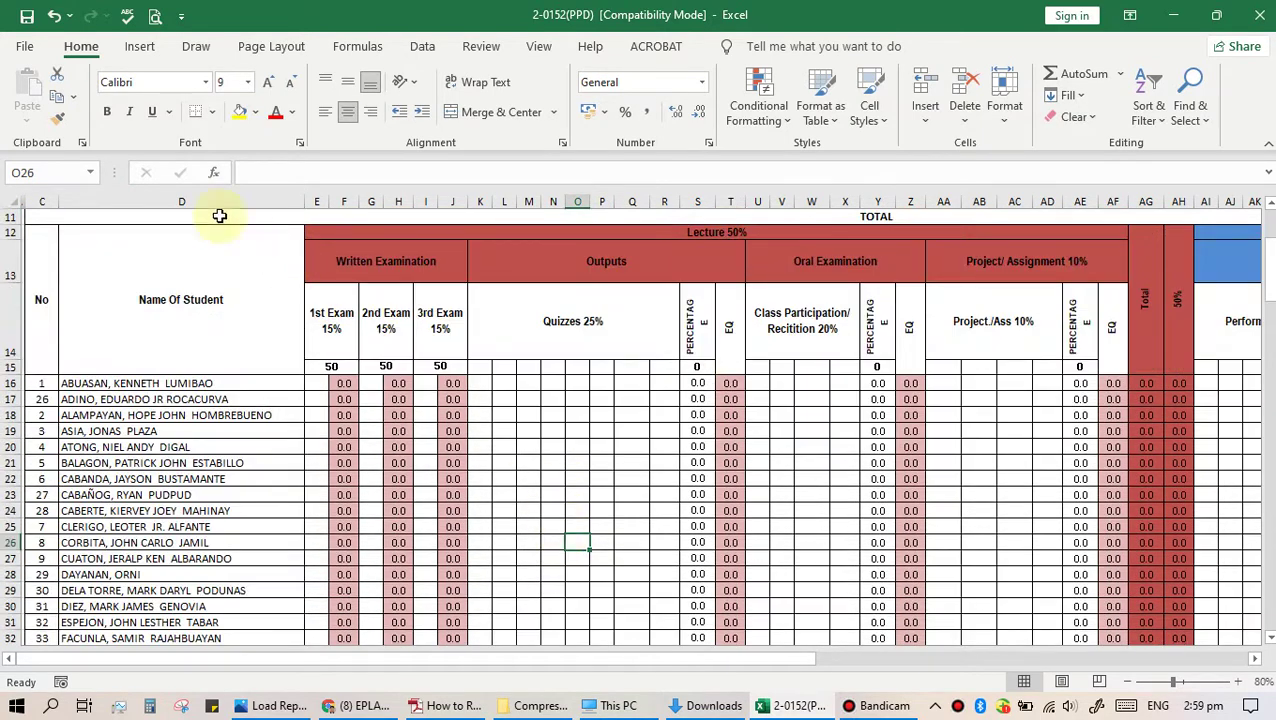
{"action": "left_click", "coordinate": [27, 17]}
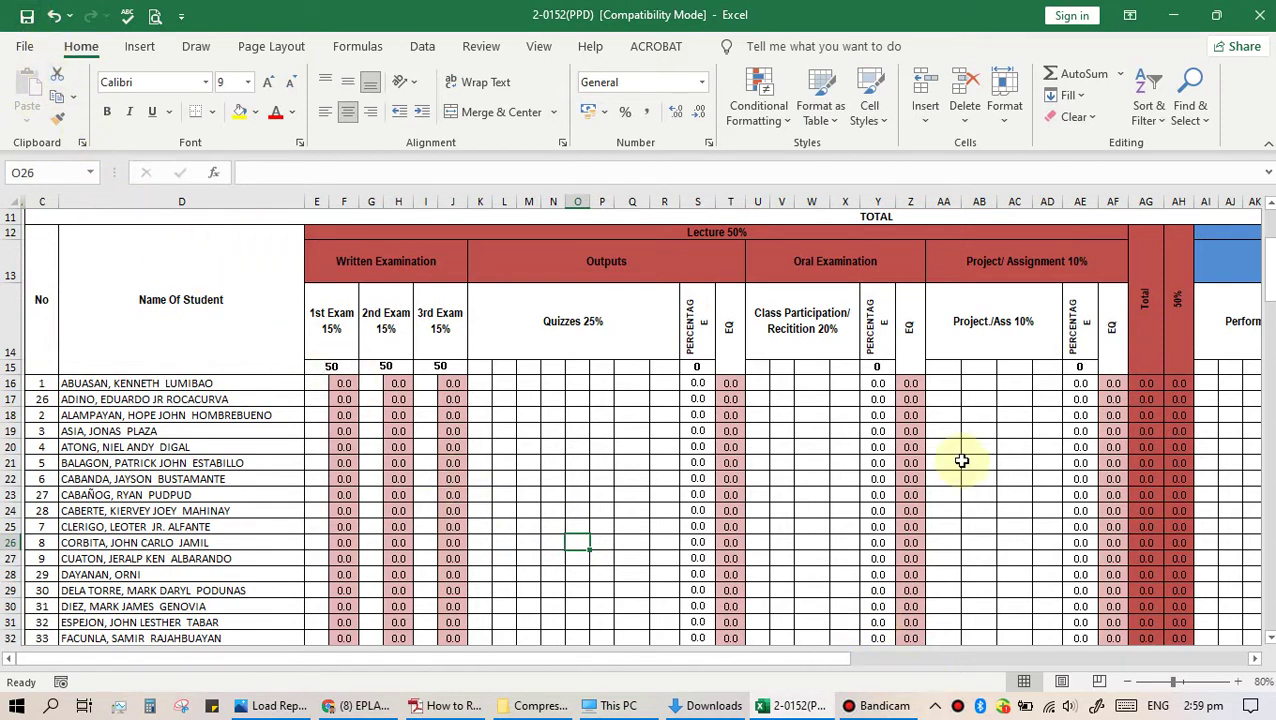
{"action": "left_click", "coordinate": [898, 702]}
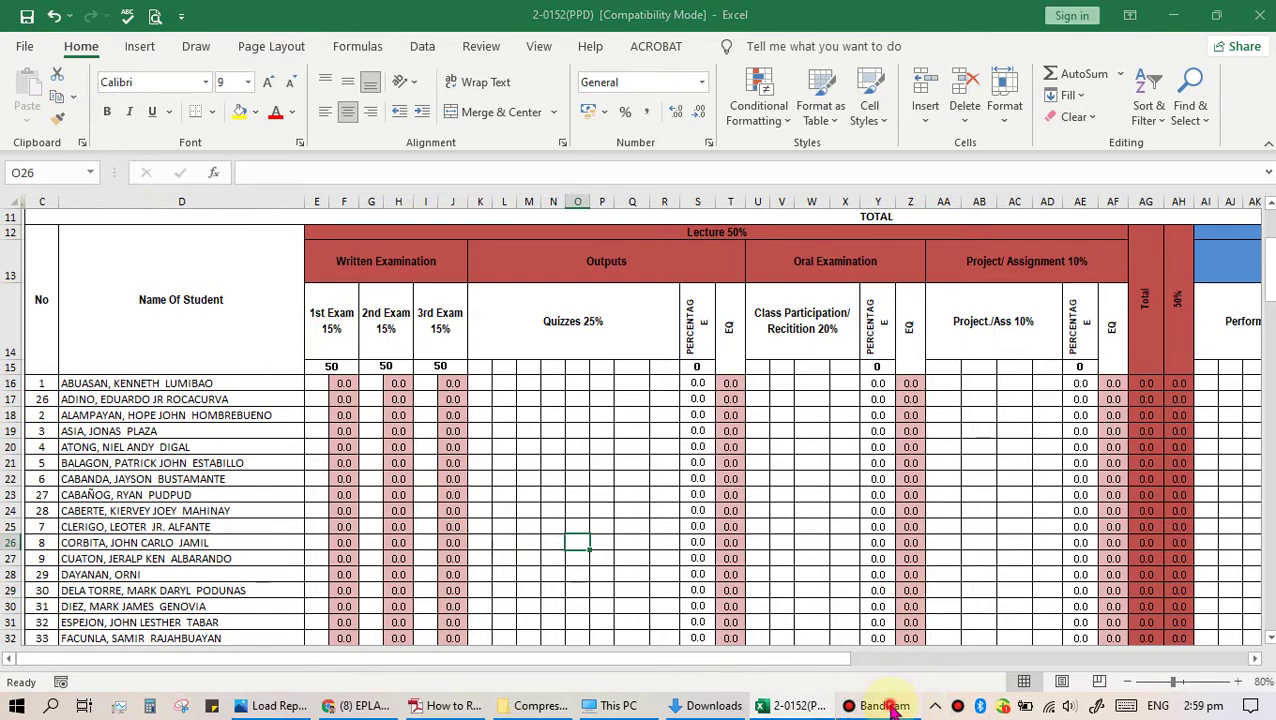